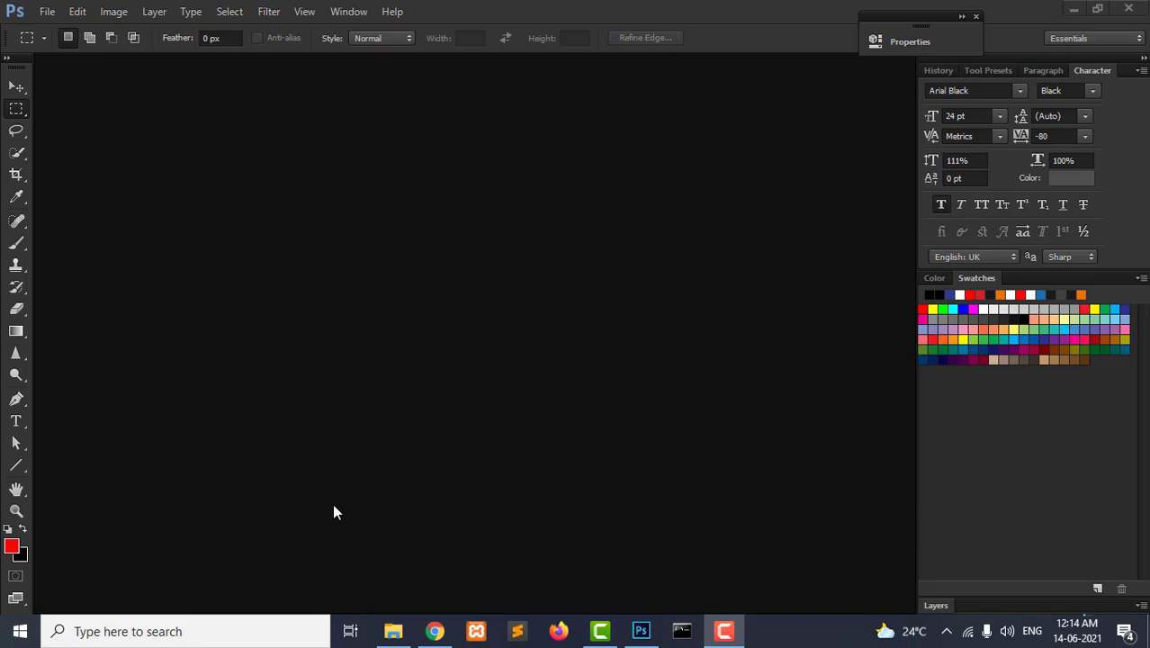
# - Start a new blank document, then cancel it
pyautogui.click(46, 11)
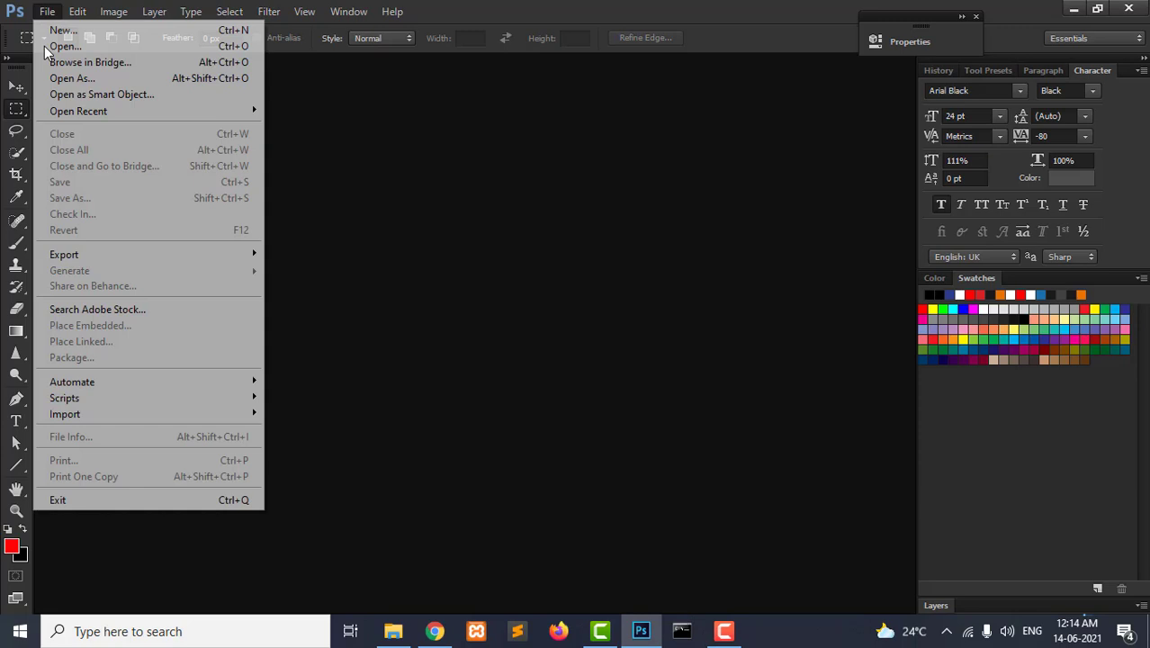
pyautogui.click(63, 31)
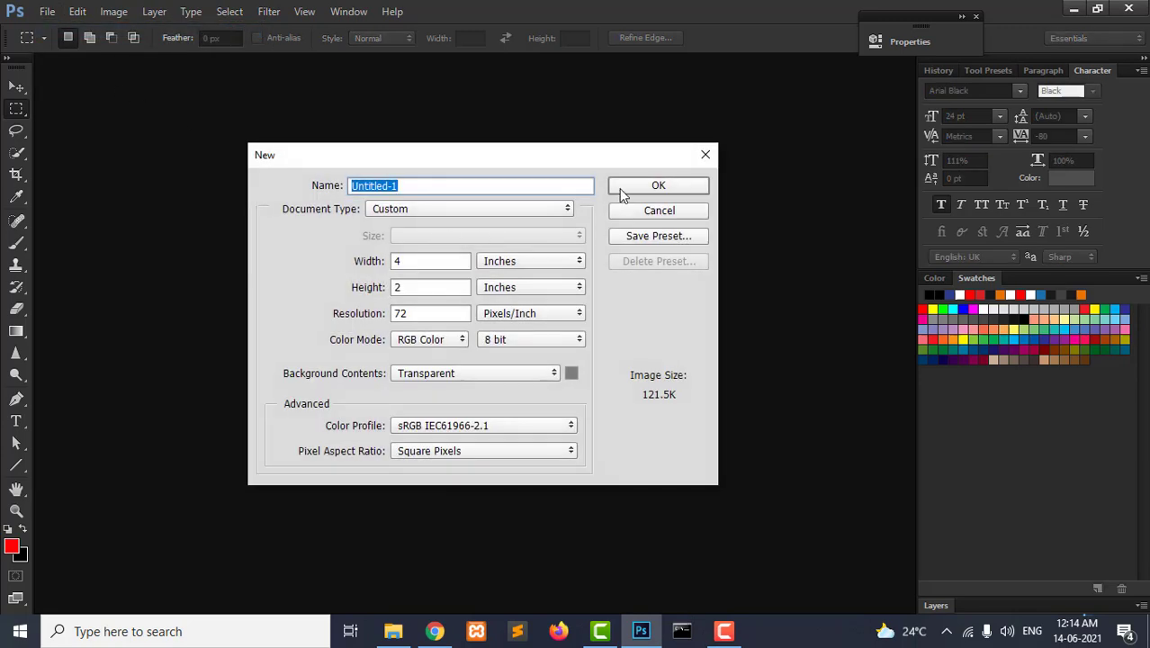
pyautogui.click(639, 212)
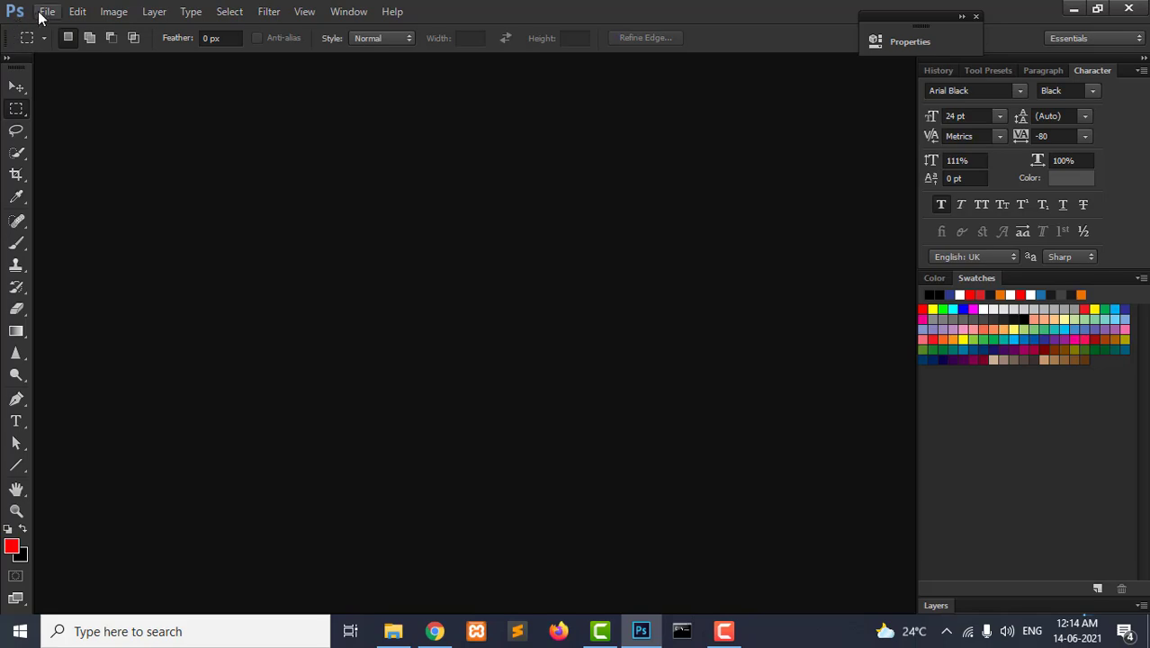
# - Open wedding3.jpg from the Project folder on the Desktop
pyautogui.click(41, 14)
pyautogui.click(65, 48)
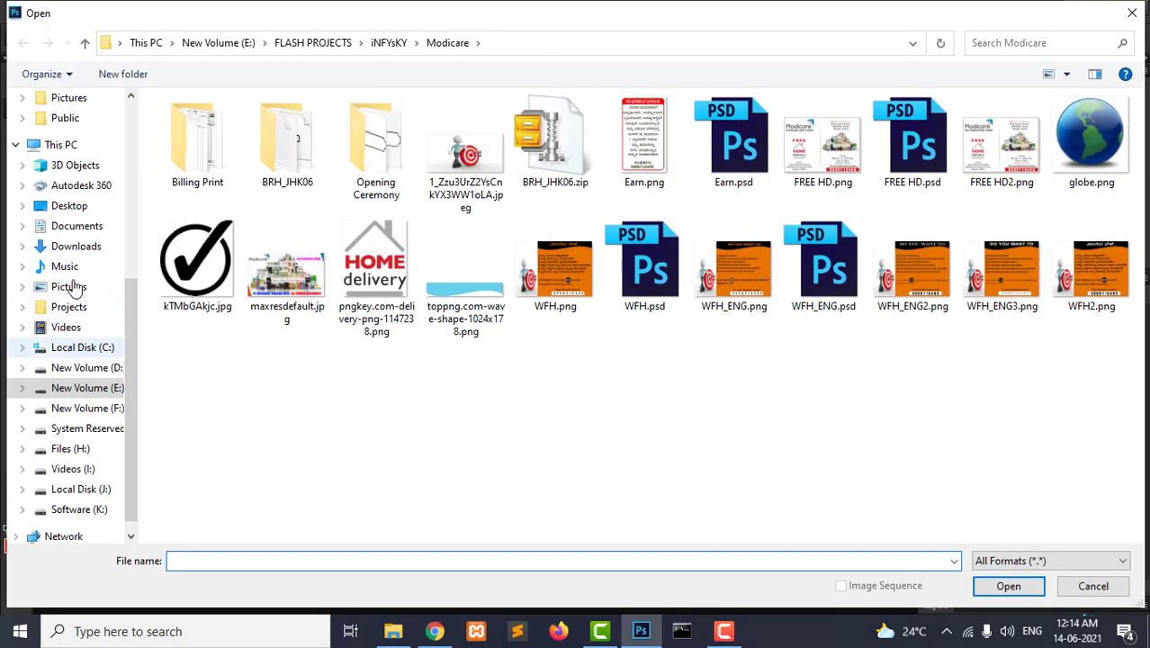
pyautogui.click(68, 205)
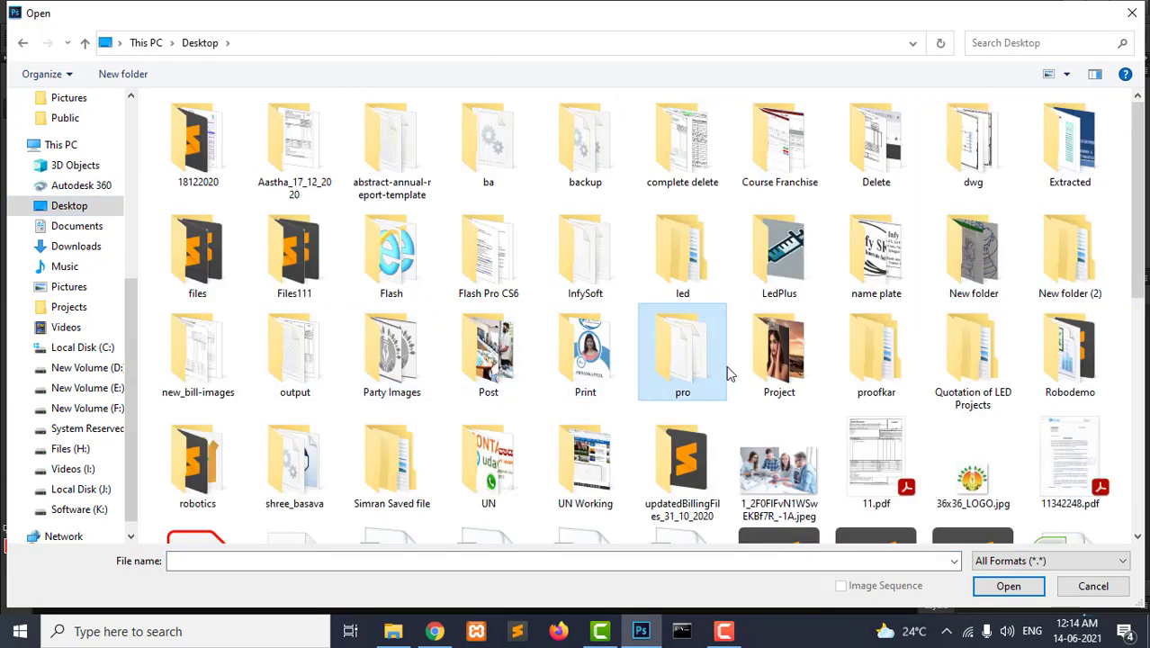
pyautogui.doubleClick(797, 369)
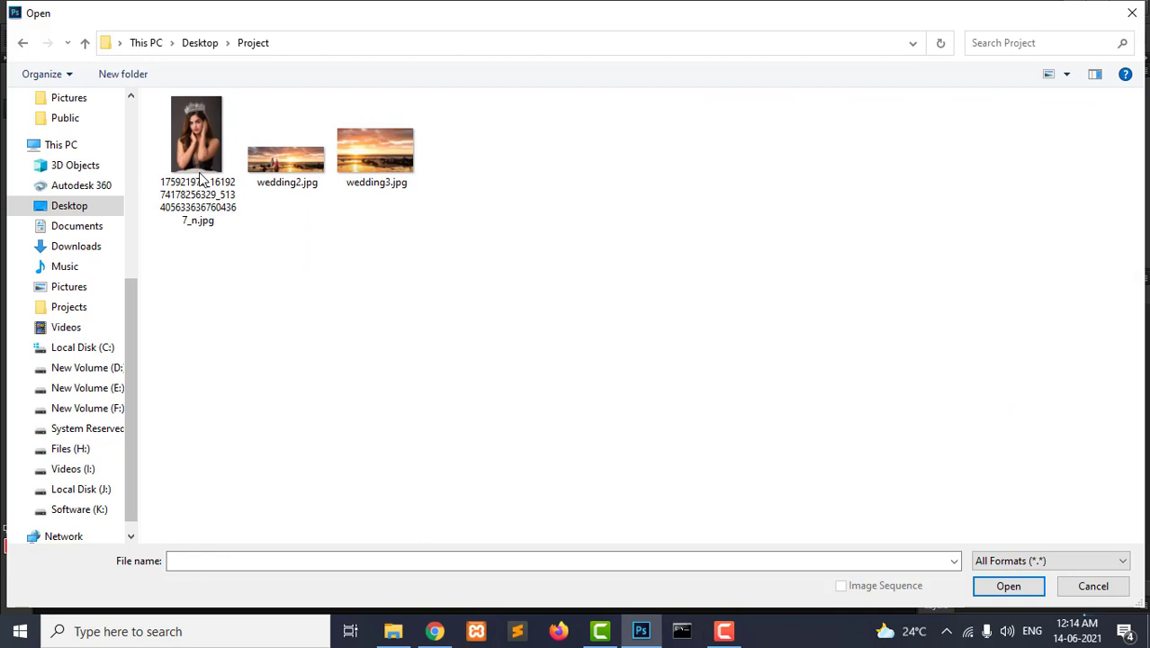
pyautogui.doubleClick(387, 162)
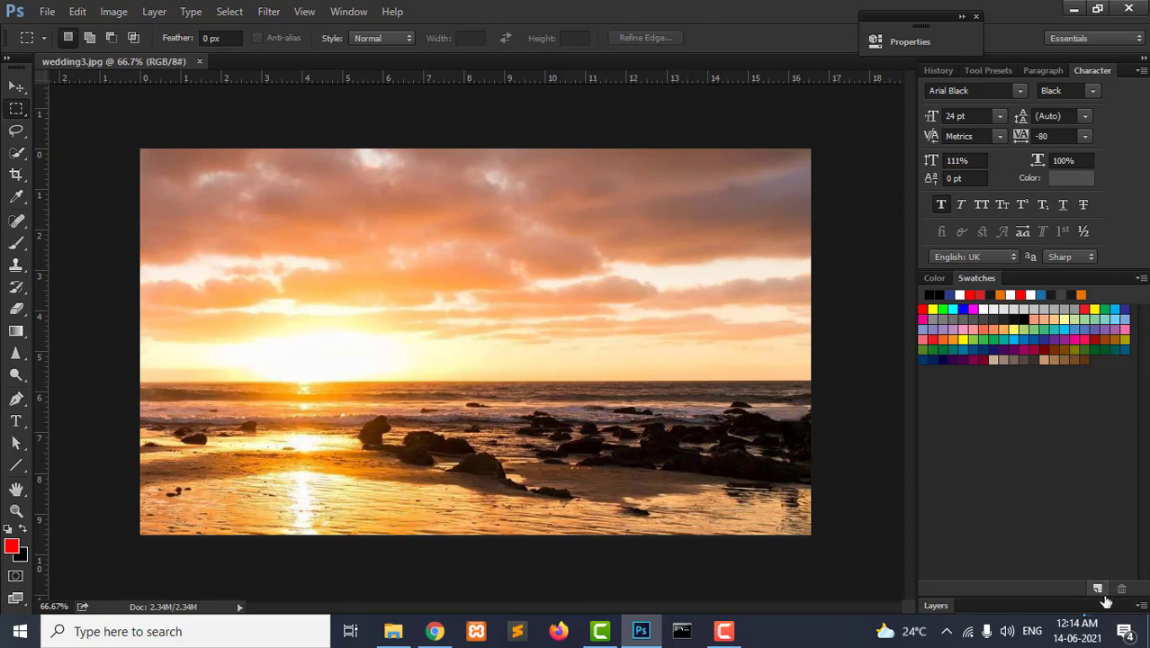
# - Dismiss the stray new-swatch dialog and add an empty Layer 1
pyautogui.click(1099, 589)
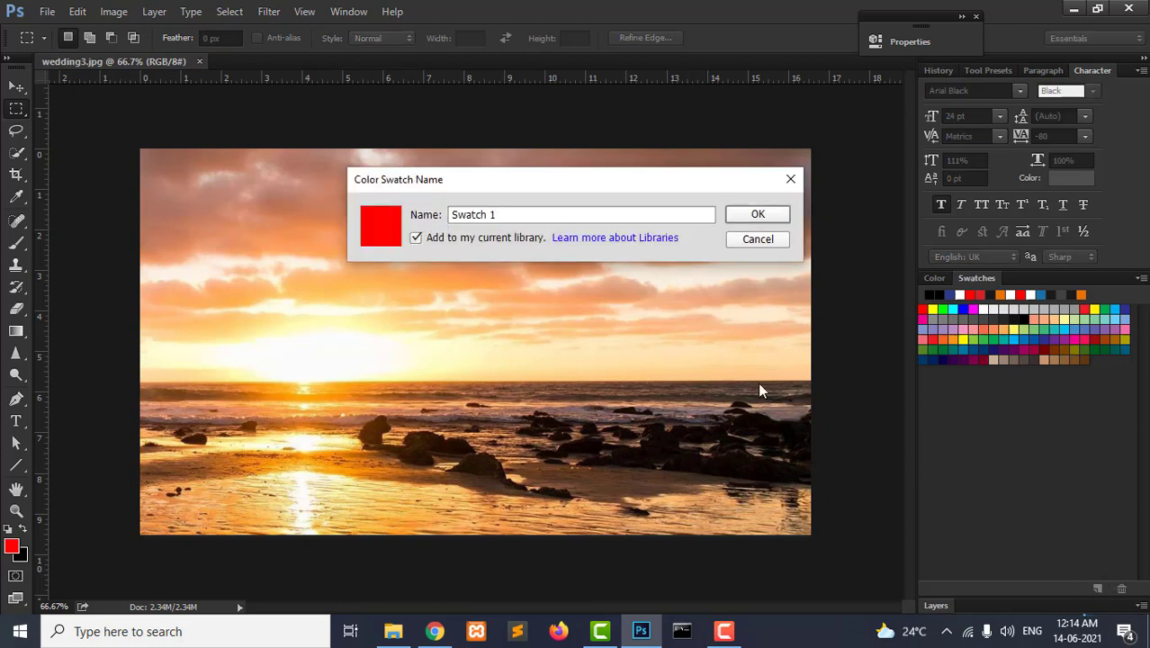
pyautogui.click(756, 239)
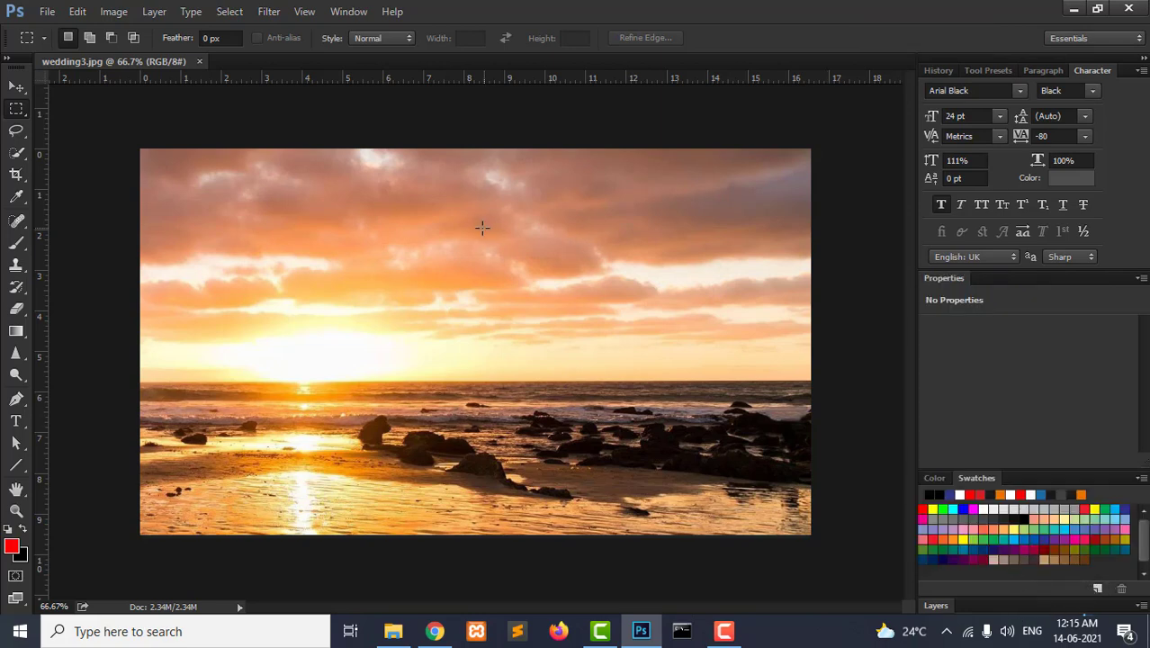
pyautogui.click(162, 13)
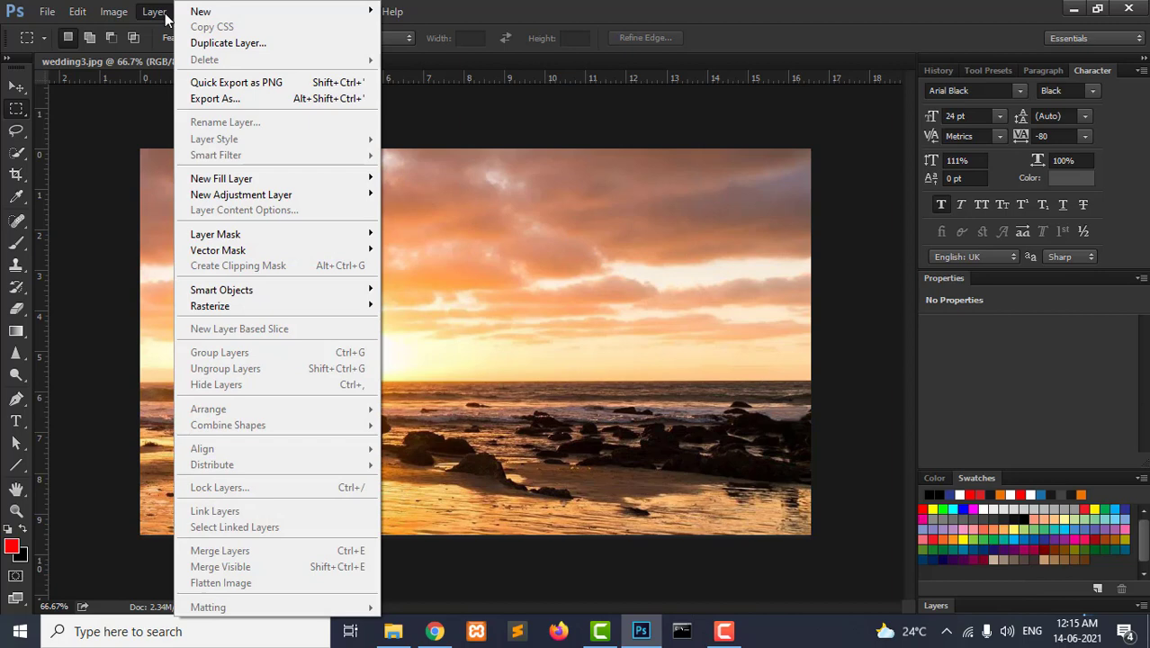
pyautogui.moveTo(201, 10)
pyautogui.click(422, 11)
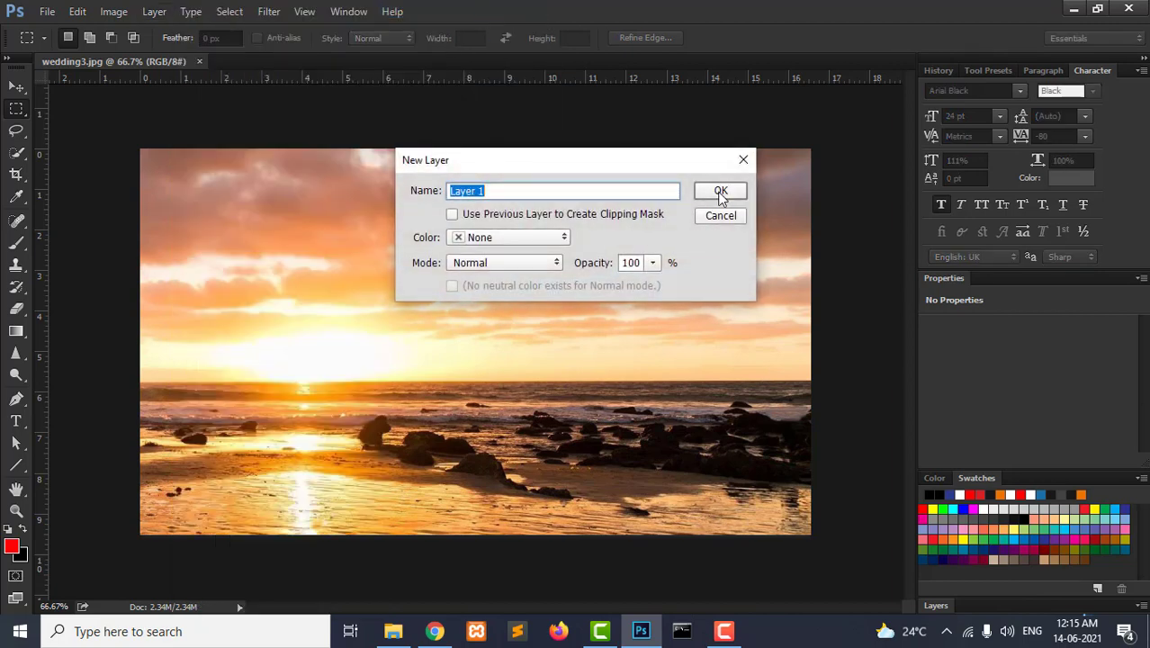
pyautogui.click(721, 191)
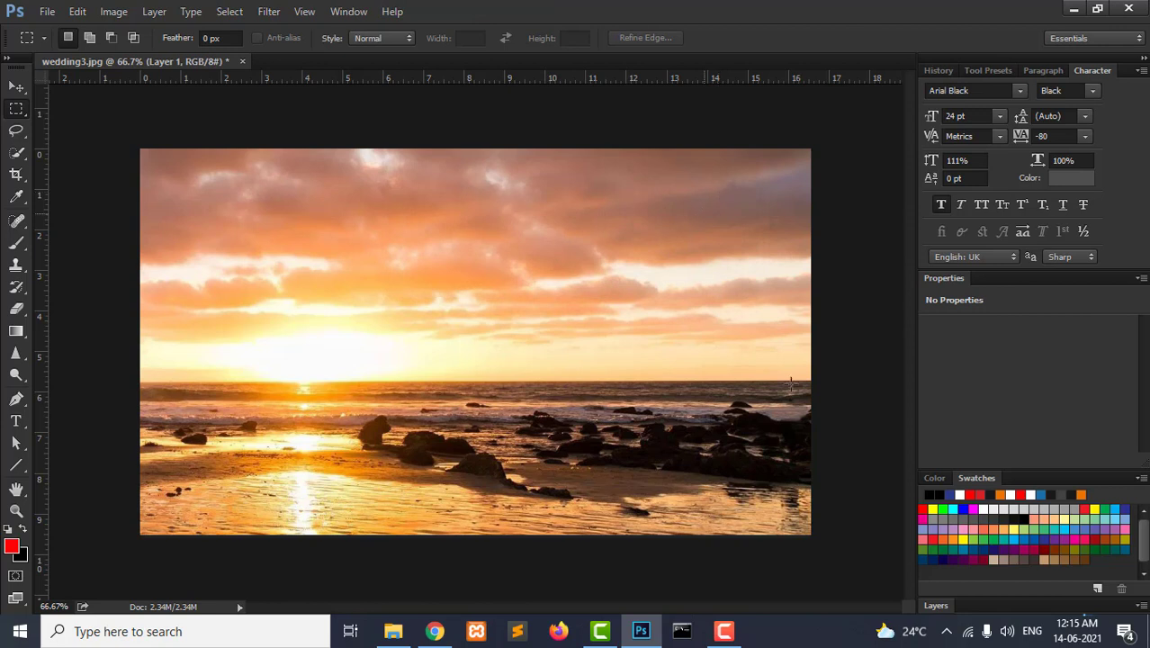
# - Unlock the background photo as Layer 0, move Layer 1 beneath it, and select Layer 0
pyautogui.click(939, 606)
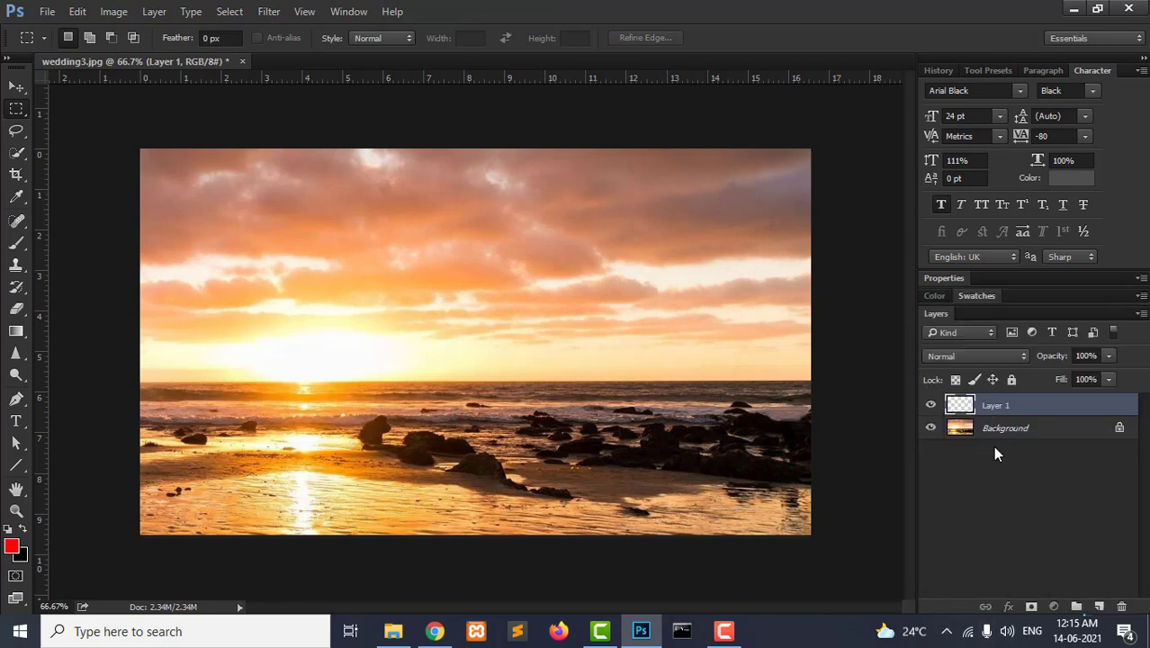
pyautogui.click(1119, 428)
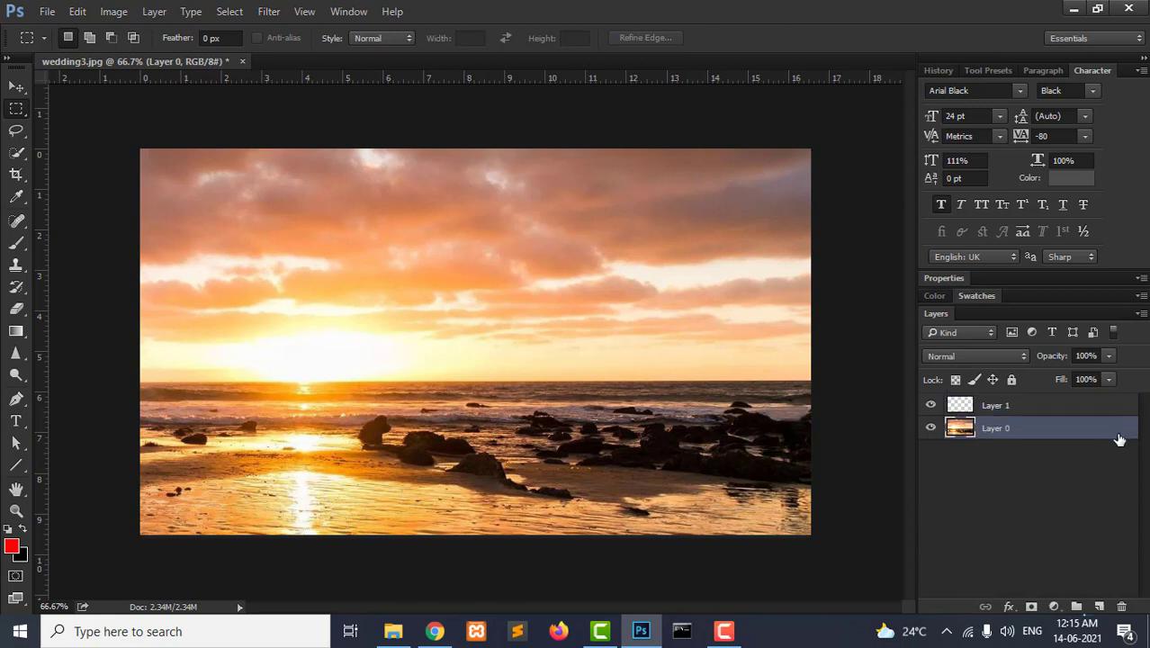
pyautogui.moveTo(993, 408); pyautogui.dragTo(987, 446)
pyautogui.click(981, 410)
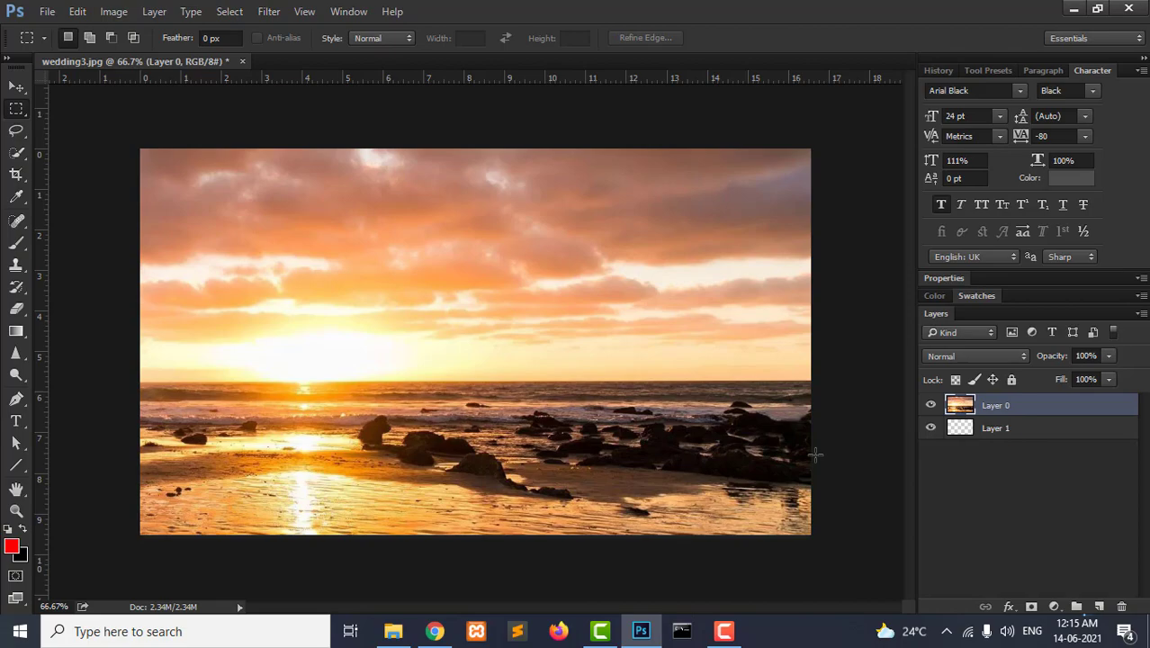
# - Drag the crowned woman's photo from File Explorer onto the sunset canvas and commit its placement
pyautogui.click(395, 633)
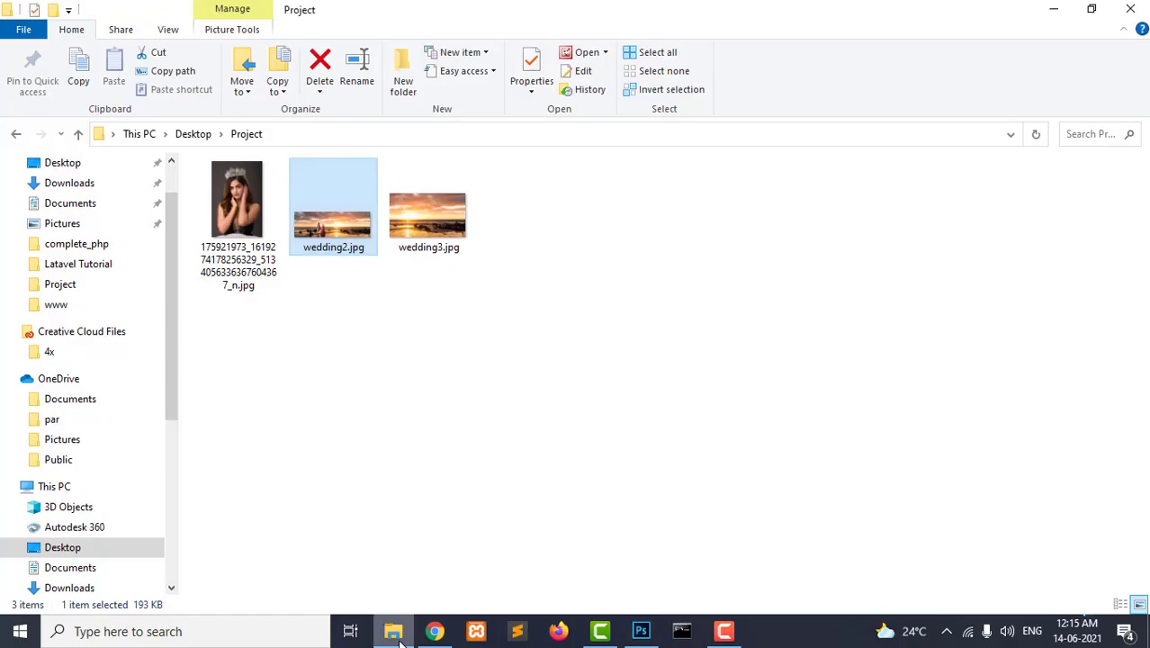
pyautogui.moveTo(237, 212)
pyautogui.mouseDown()
pyautogui.moveTo(654, 619)
pyautogui.moveTo(634, 419)
pyautogui.mouseUp()
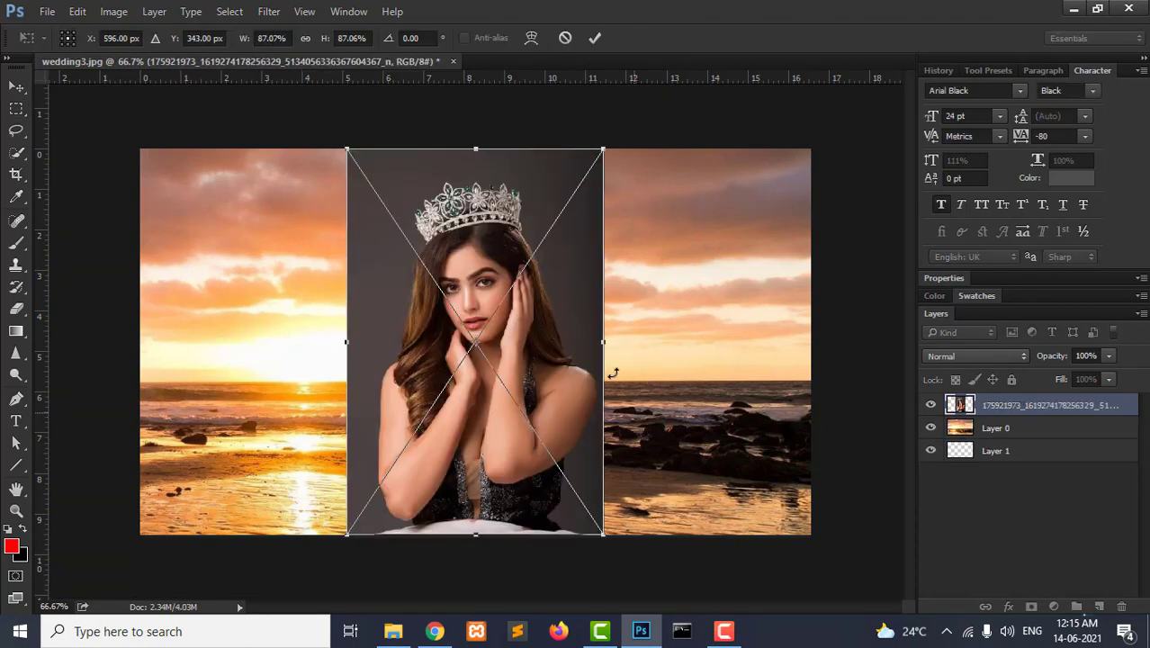
pyautogui.press('Return')
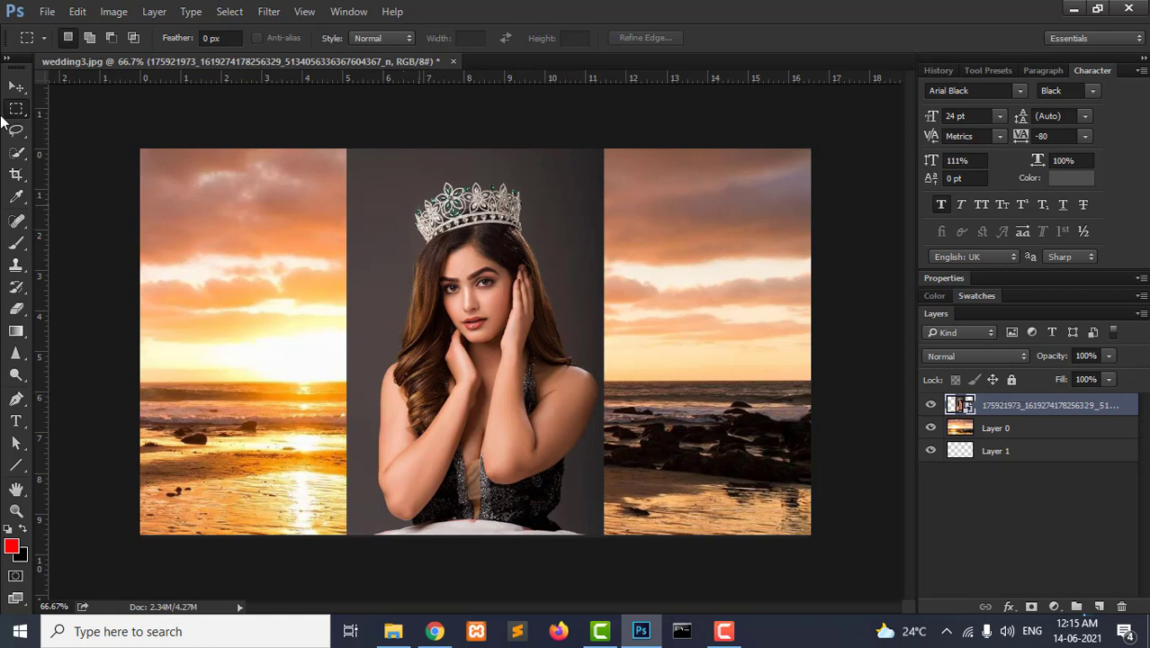
# - Quick-select the grey backdrop on both sides of the woman and by her right arm
pyautogui.click(16, 87)
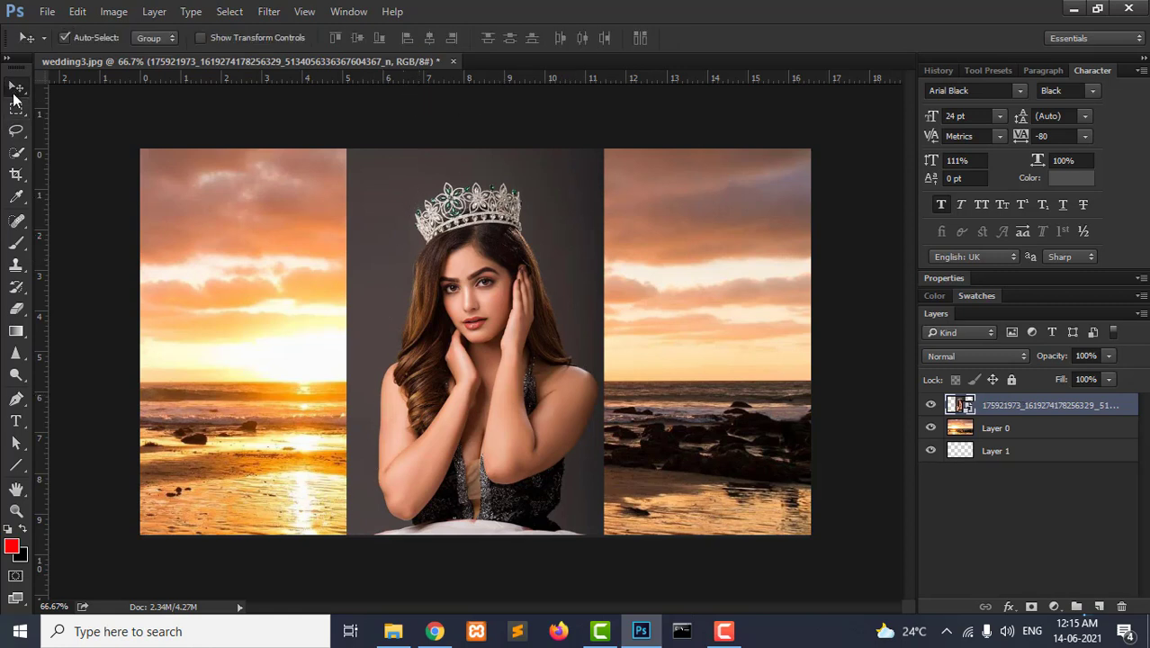
pyautogui.click(16, 153)
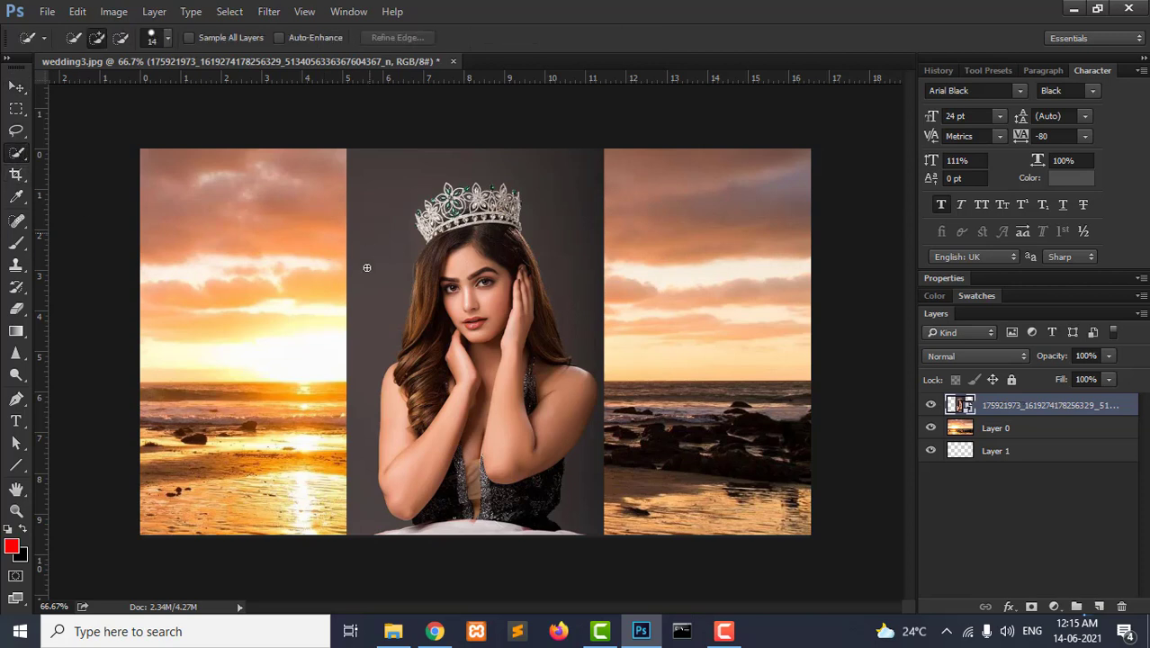
pyautogui.moveTo(366, 267); pyautogui.dragTo(361, 265)
pyautogui.moveTo(424, 164)
pyautogui.mouseDown()
pyautogui.moveTo(508, 171)
pyautogui.moveTo(549, 216)
pyautogui.moveTo(565, 267)
pyautogui.mouseUp()
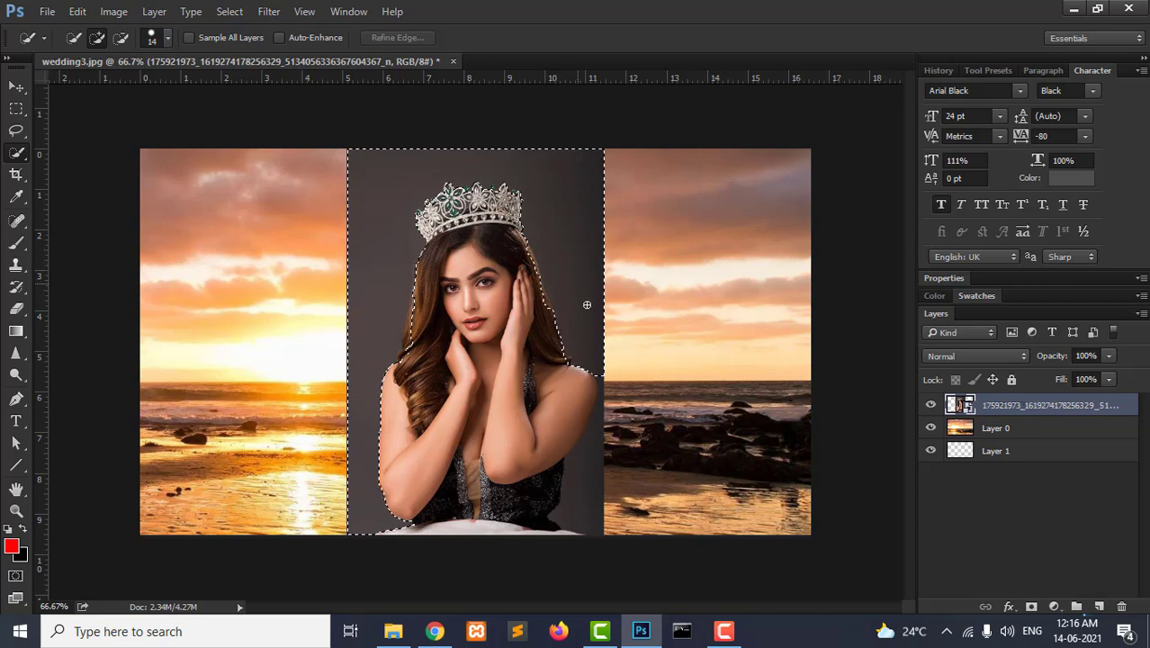
pyautogui.moveTo(608, 374)
pyautogui.mouseDown()
pyautogui.moveTo(585, 464)
pyautogui.moveTo(605, 367)
pyautogui.mouseUp()
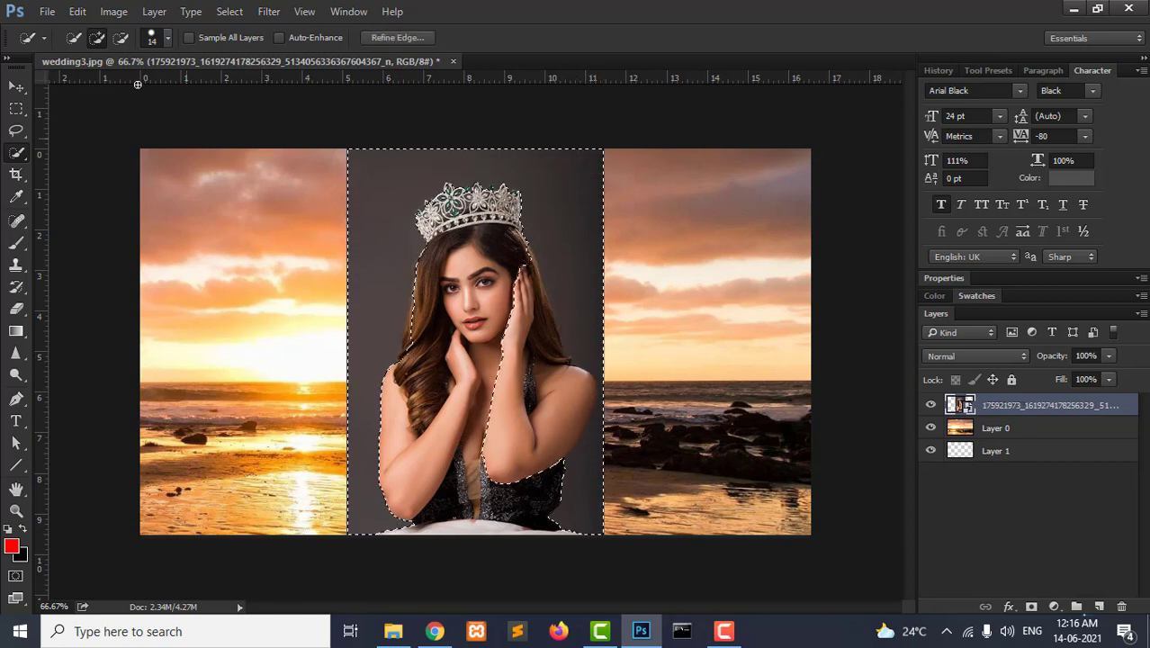
# - Subtract the grey areas beside her arm, shoulder and raised hand from the selection
pyautogui.click(121, 37)
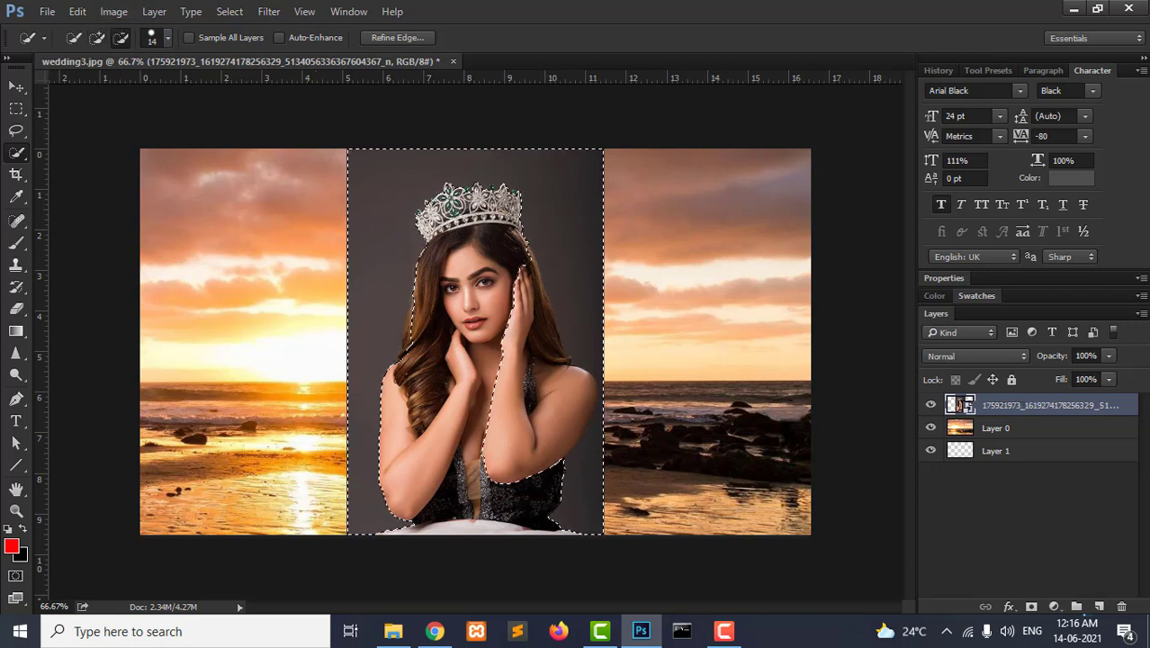
pyautogui.moveTo(539, 473); pyautogui.dragTo(568, 386)
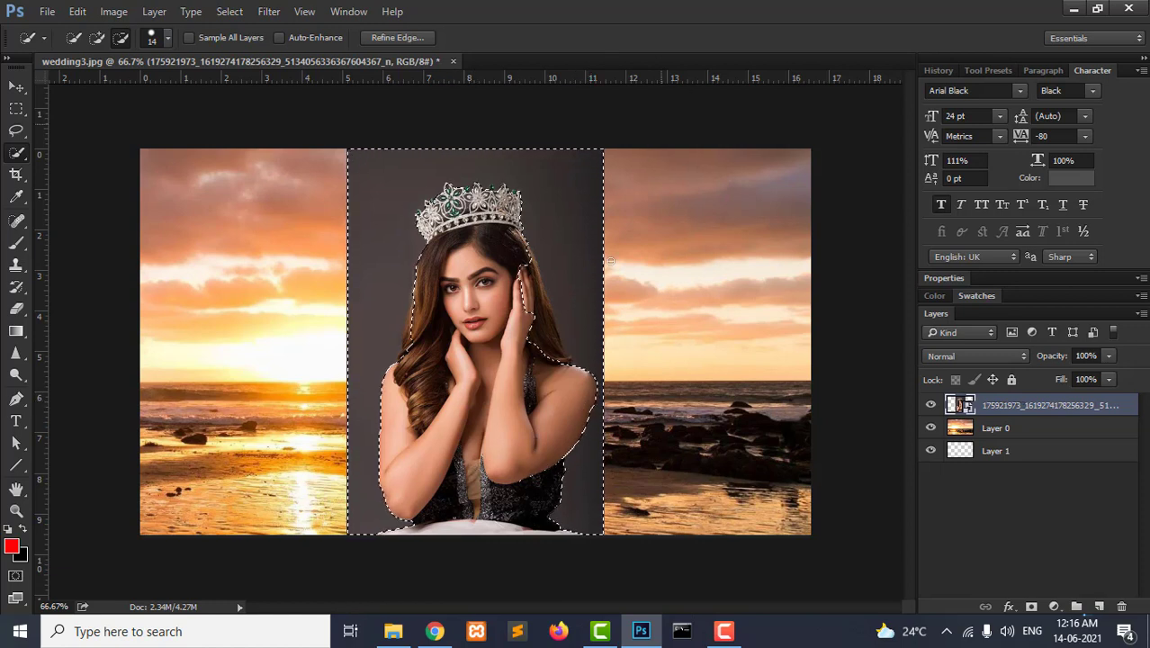
pyautogui.moveTo(552, 317); pyautogui.dragTo(540, 364)
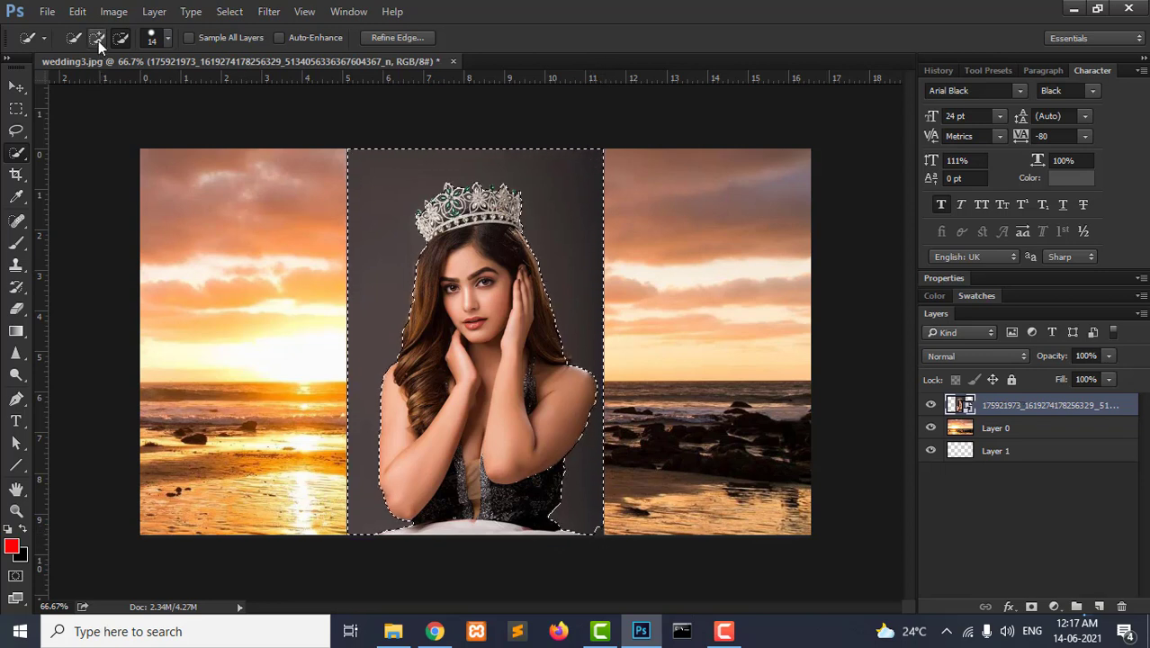
pyautogui.click(592, 520)
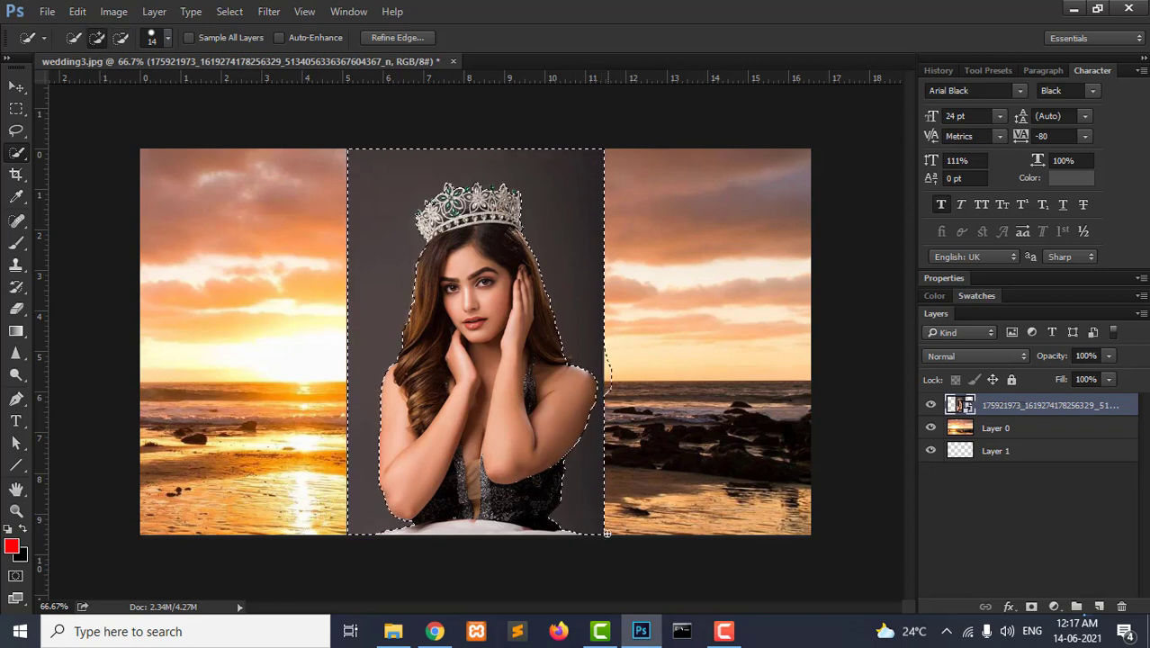
pyautogui.click(121, 37)
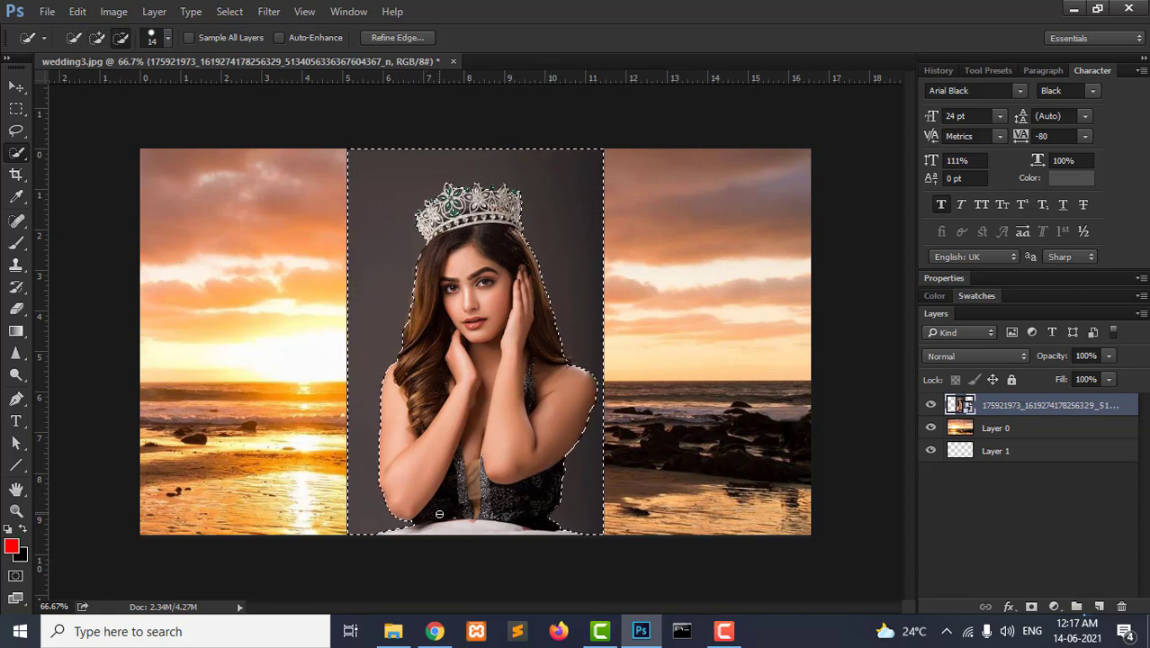
# - Add the strip's left edge to the selection, undoing the spread onto the sunset panels
pyautogui.click(97, 37)
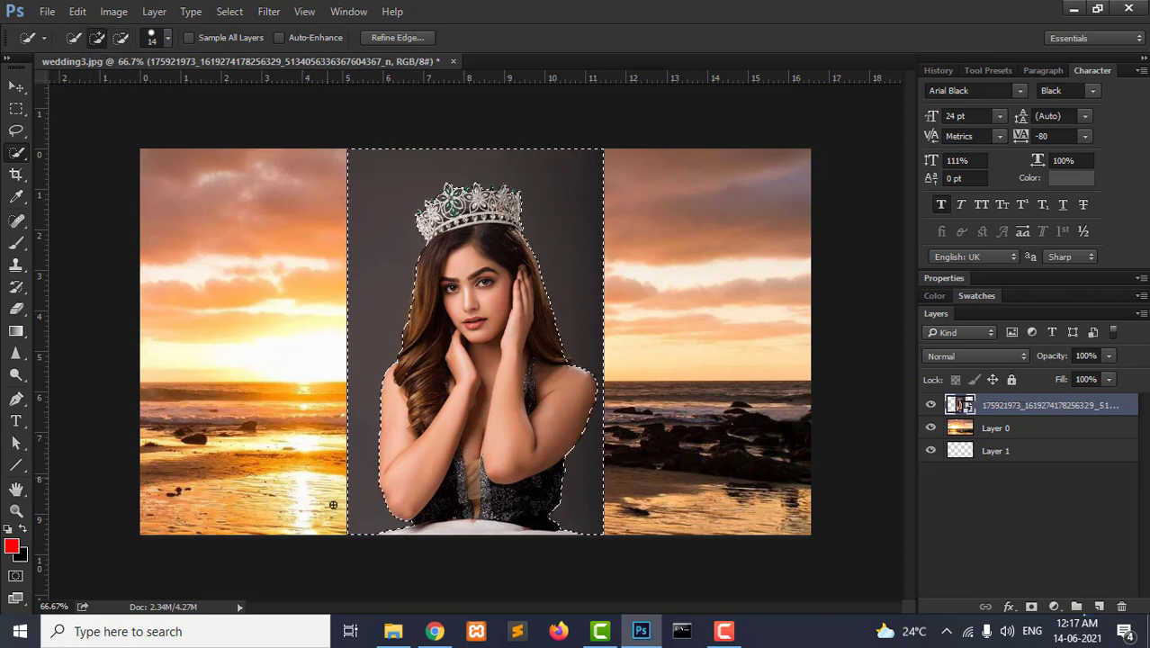
pyautogui.moveTo(340, 525); pyautogui.dragTo(355, 186)
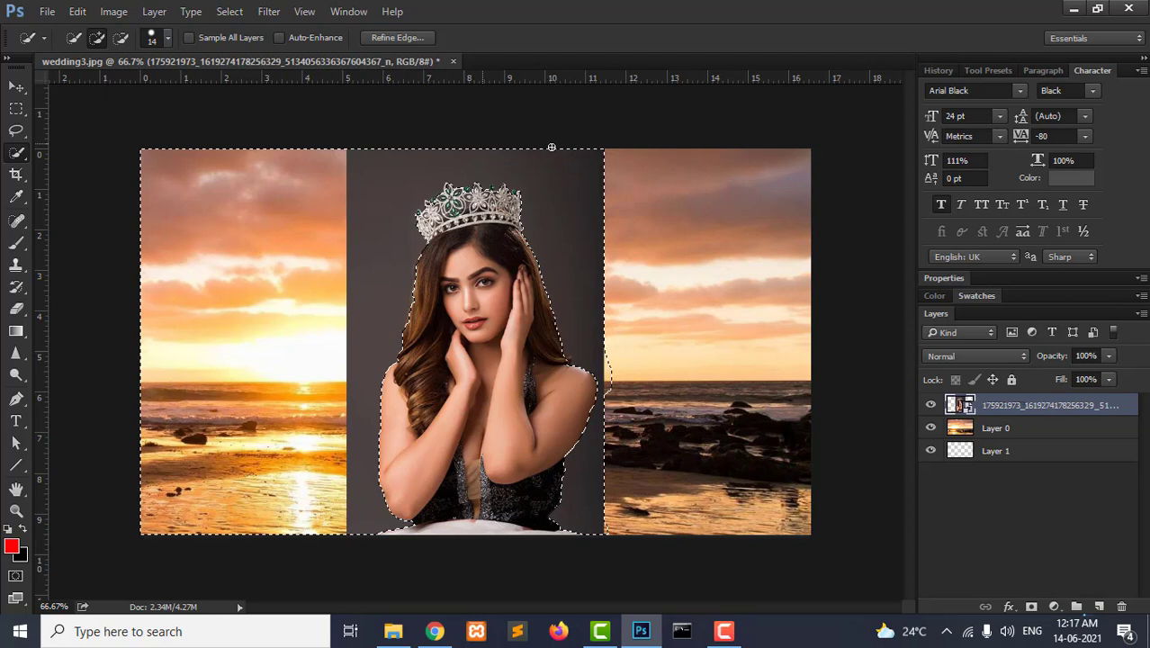
pyautogui.moveTo(552, 147); pyautogui.dragTo(709, 405)
pyautogui.hotkey('ctrl', 'alt', 'z')
pyautogui.hotkey('ctrl', 'alt', 'z')
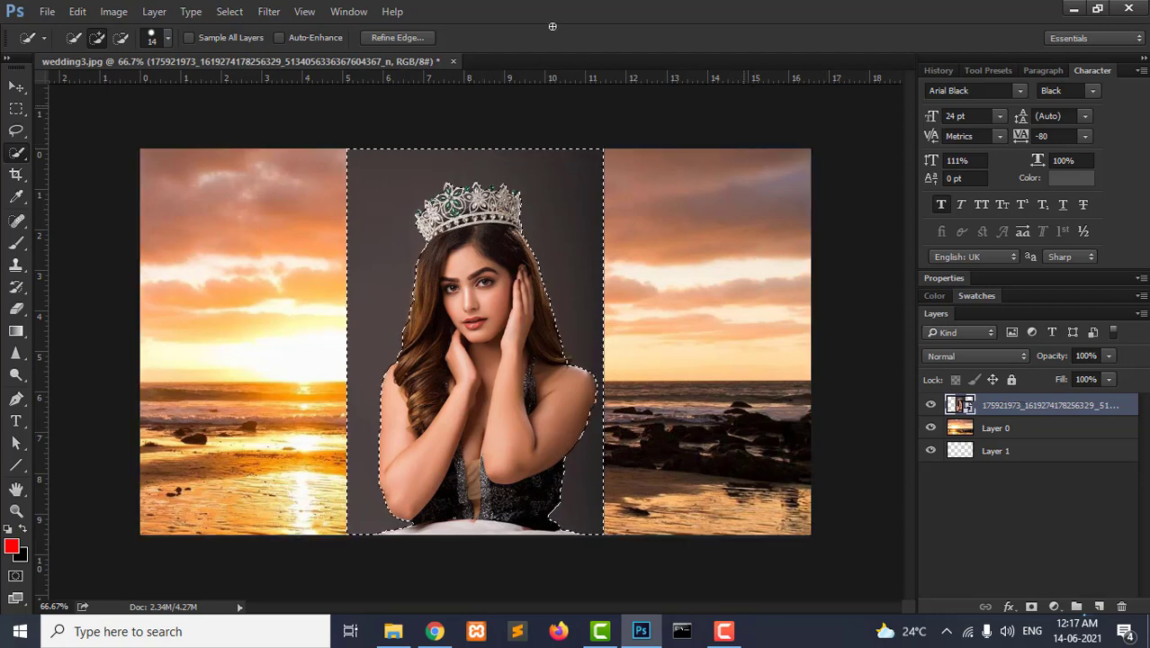
# - Invert the selection and refine its edge (radius 2.8 px, smooth 25, contrast 16%, shift +3%) to a new layer
pyautogui.rightClick(509, 267)
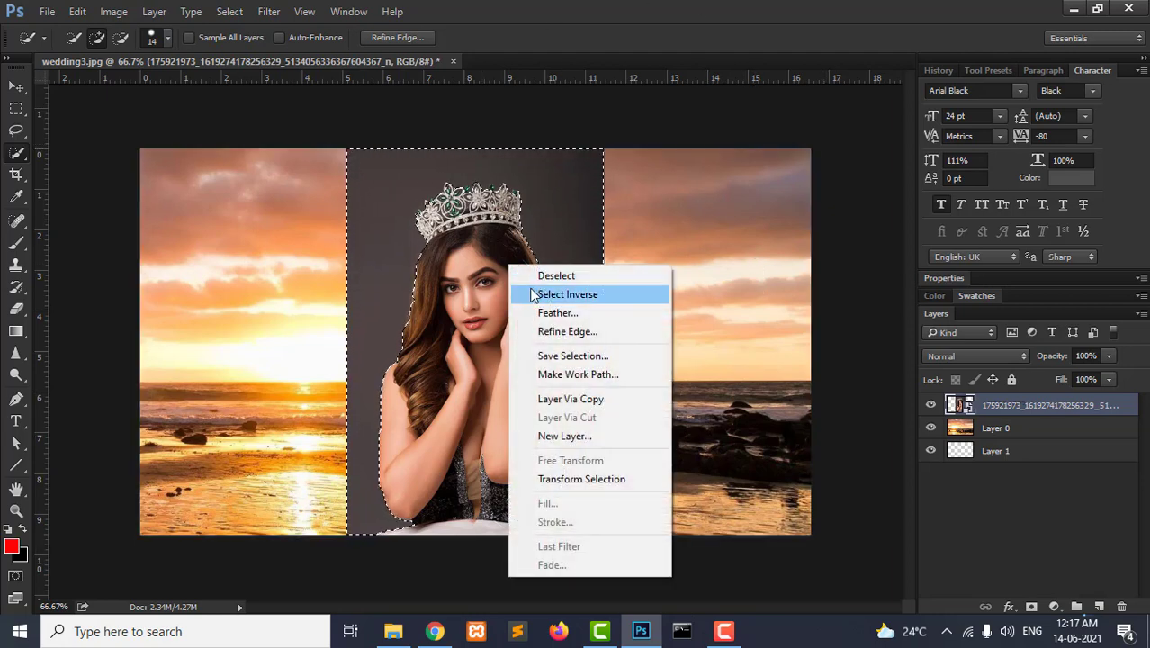
pyautogui.click(567, 294)
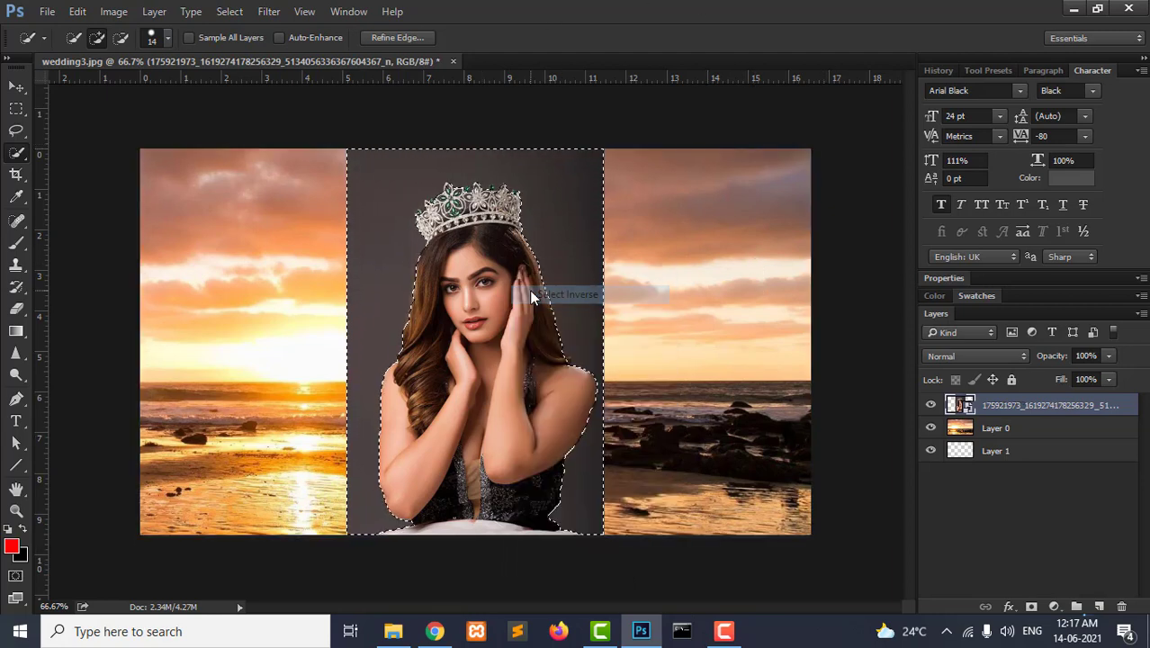
pyautogui.click(396, 38)
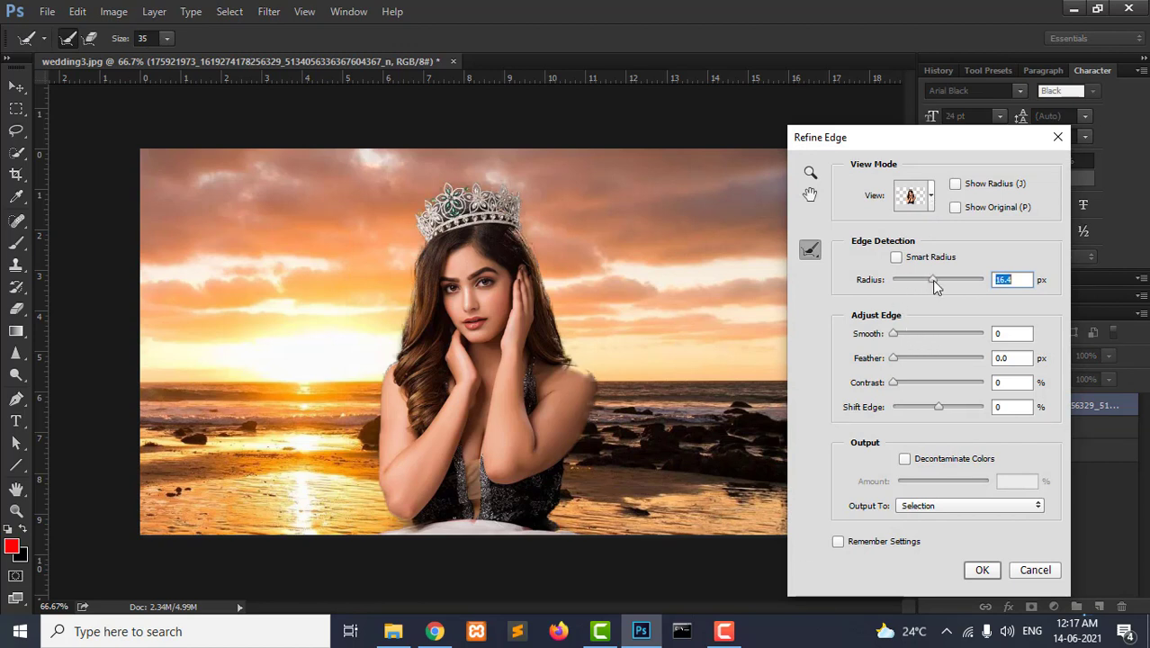
pyautogui.moveTo(931, 280)
pyautogui.mouseDown()
pyautogui.moveTo(946, 280)
pyautogui.moveTo(908, 290)
pyautogui.mouseUp()
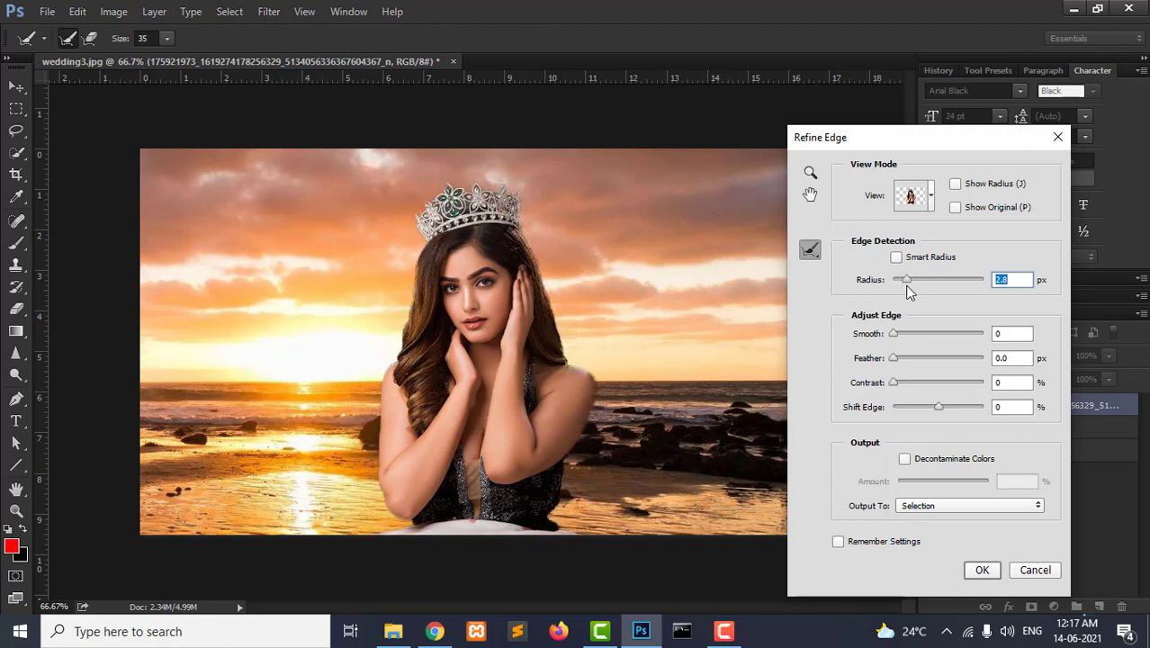
pyautogui.moveTo(895, 335); pyautogui.dragTo(913, 338)
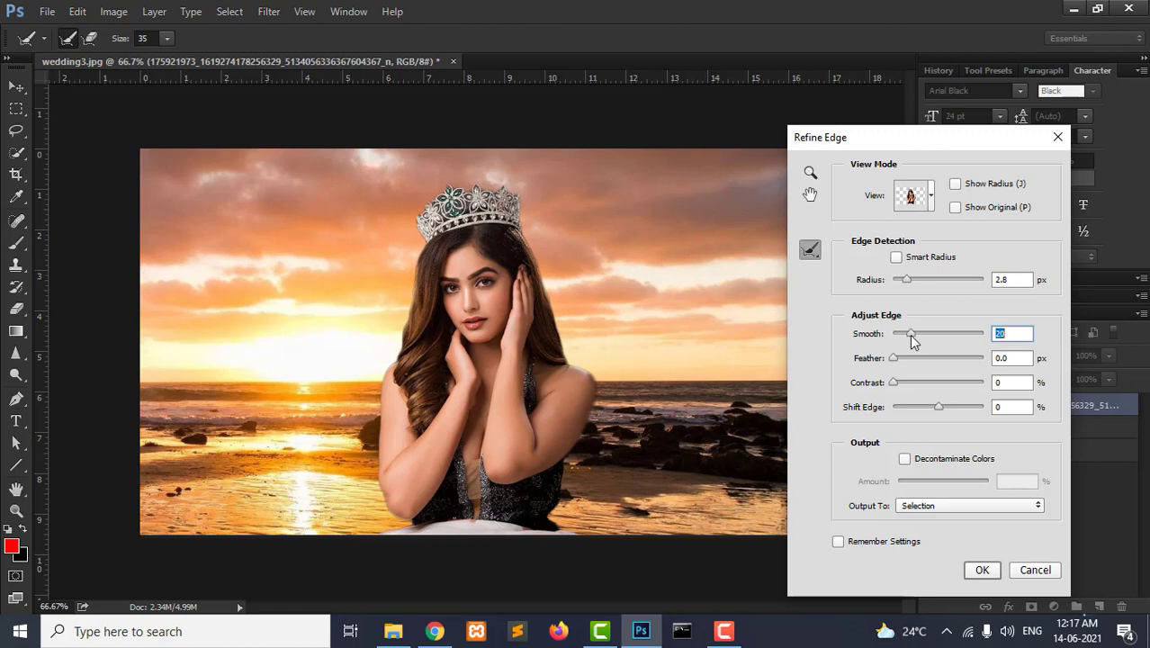
pyautogui.moveTo(912, 340)
pyautogui.mouseDown()
pyautogui.moveTo(918, 361)
pyautogui.moveTo(885, 365)
pyautogui.moveTo(929, 410)
pyautogui.moveTo(972, 410)
pyautogui.moveTo(940, 410)
pyautogui.mouseUp()
pyautogui.click(935, 506)
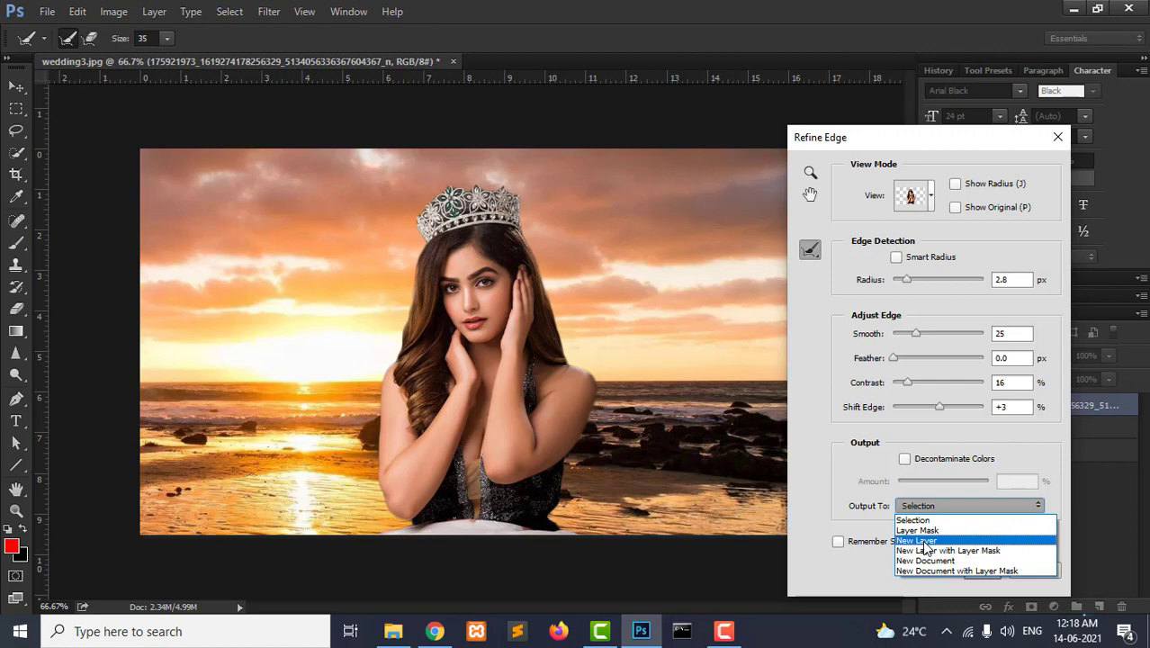
pyautogui.click(926, 542)
pyautogui.click(976, 570)
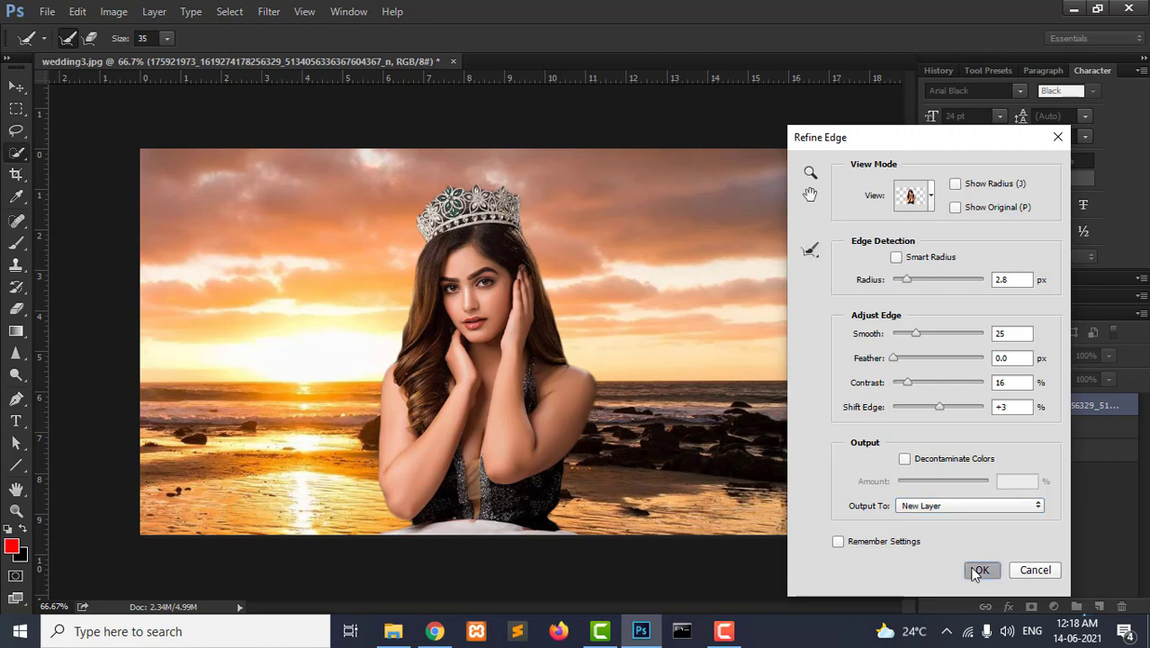
# - Move the cut-out woman to the right side of the beach and add a new empty layer
pyautogui.click(16, 86)
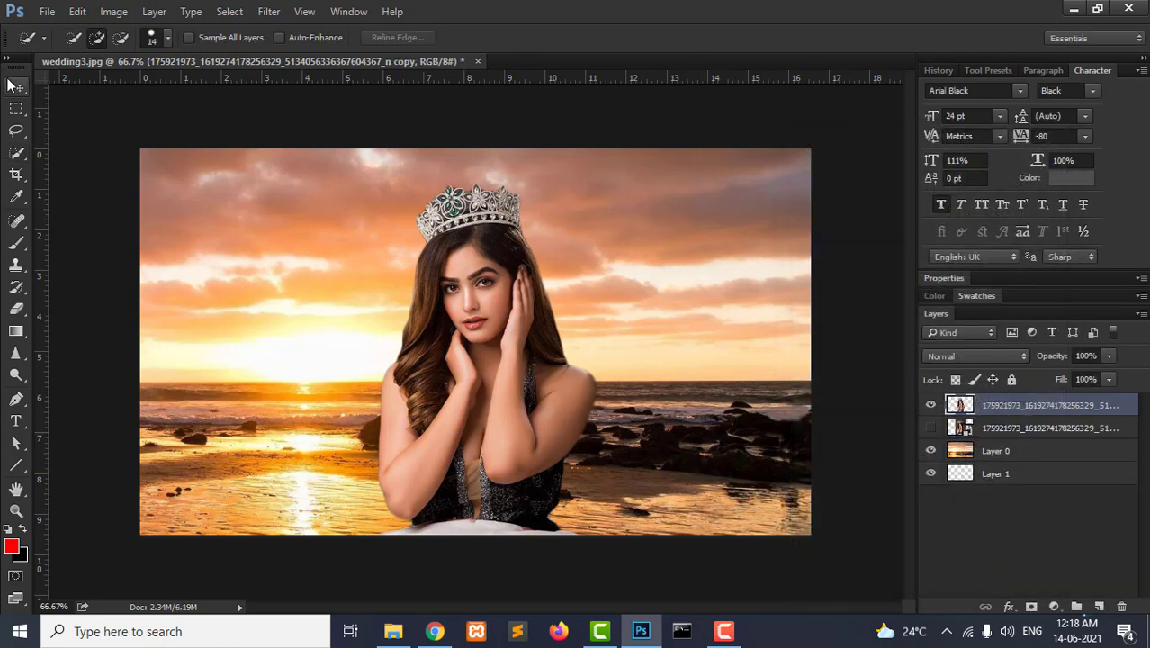
pyautogui.moveTo(509, 430)
pyautogui.mouseDown()
pyautogui.moveTo(522, 427)
pyautogui.moveTo(351, 419)
pyautogui.moveTo(702, 418)
pyautogui.moveTo(680, 423)
pyautogui.mouseUp()
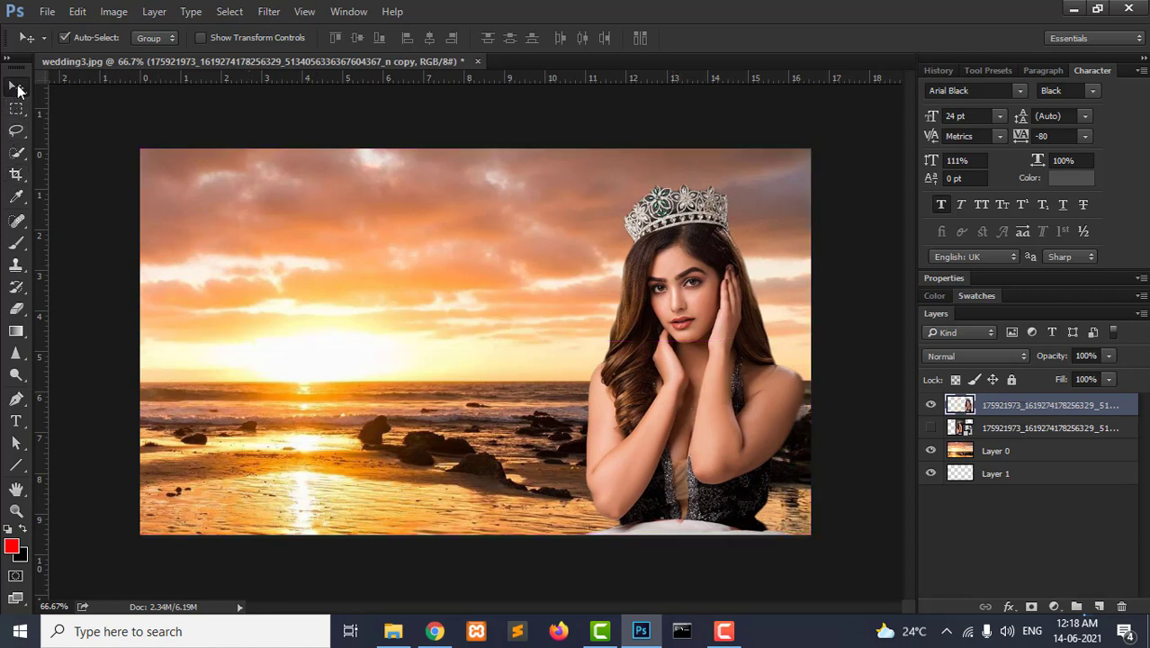
pyautogui.click(1098, 607)
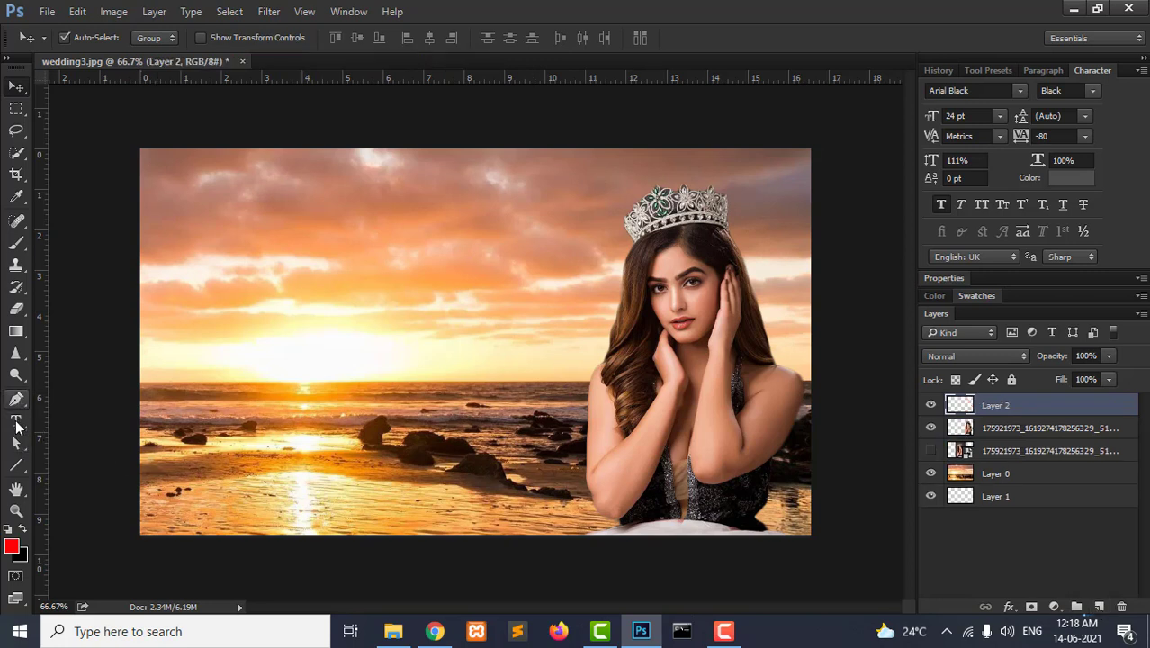
# - Type 'BEAUTY' and 'WITHIN' on two lines in the upper-left sky and select the text
pyautogui.click(16, 422)
pyautogui.click(236, 267)
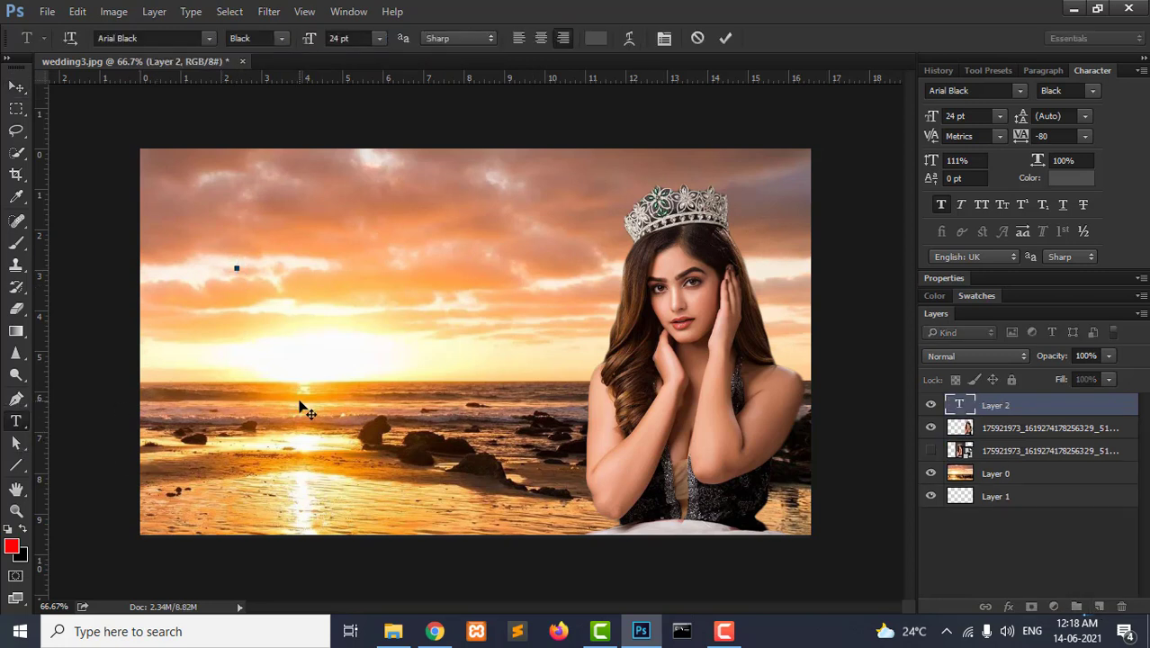
pyautogui.write('be')
pyautogui.write('E')
pyautogui.write('AU')
pyautogui.write('TY')
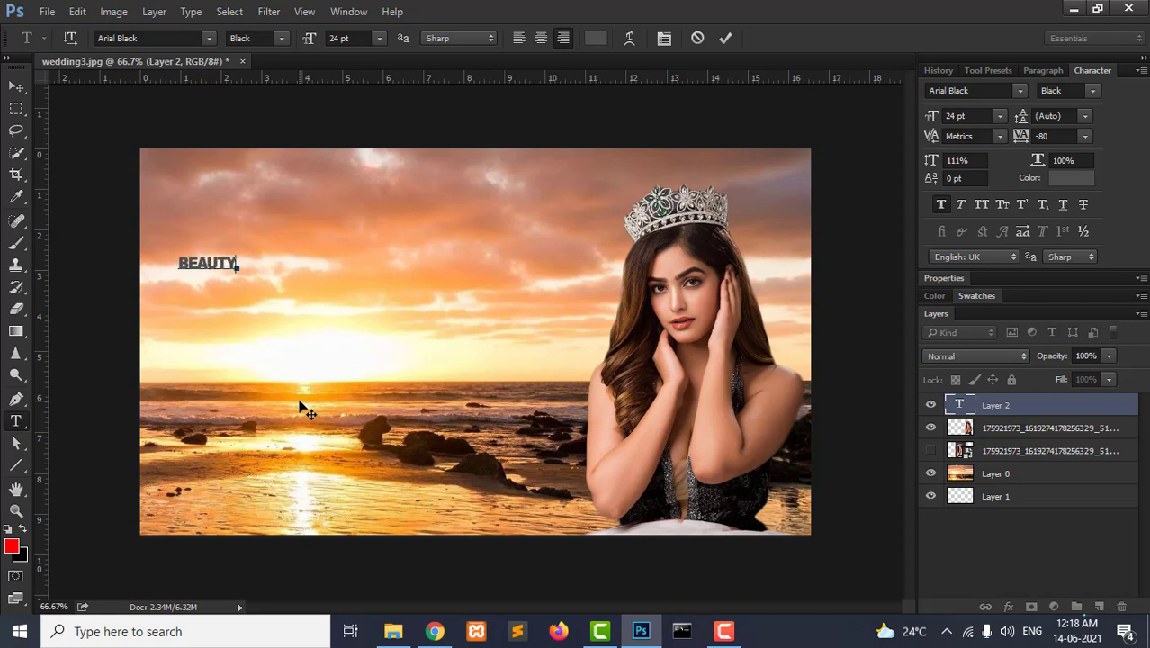
pyautogui.press('Return')
pyautogui.write('WI')
pyautogui.write('THIN')
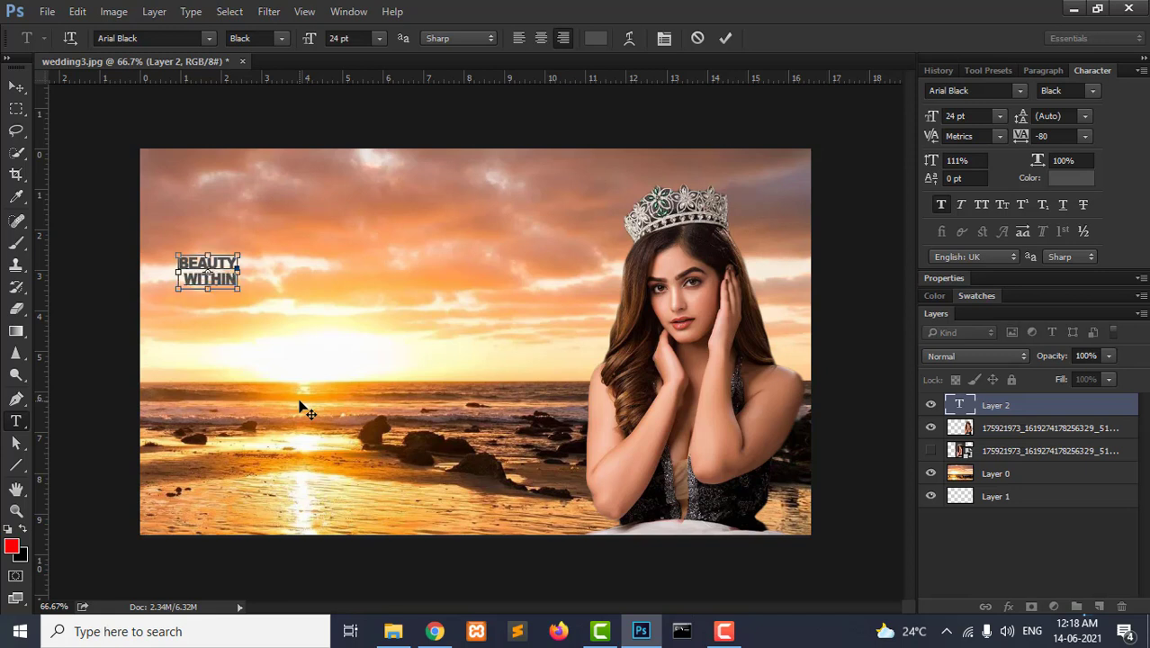
pyautogui.hotkey('ctrl', 'a')
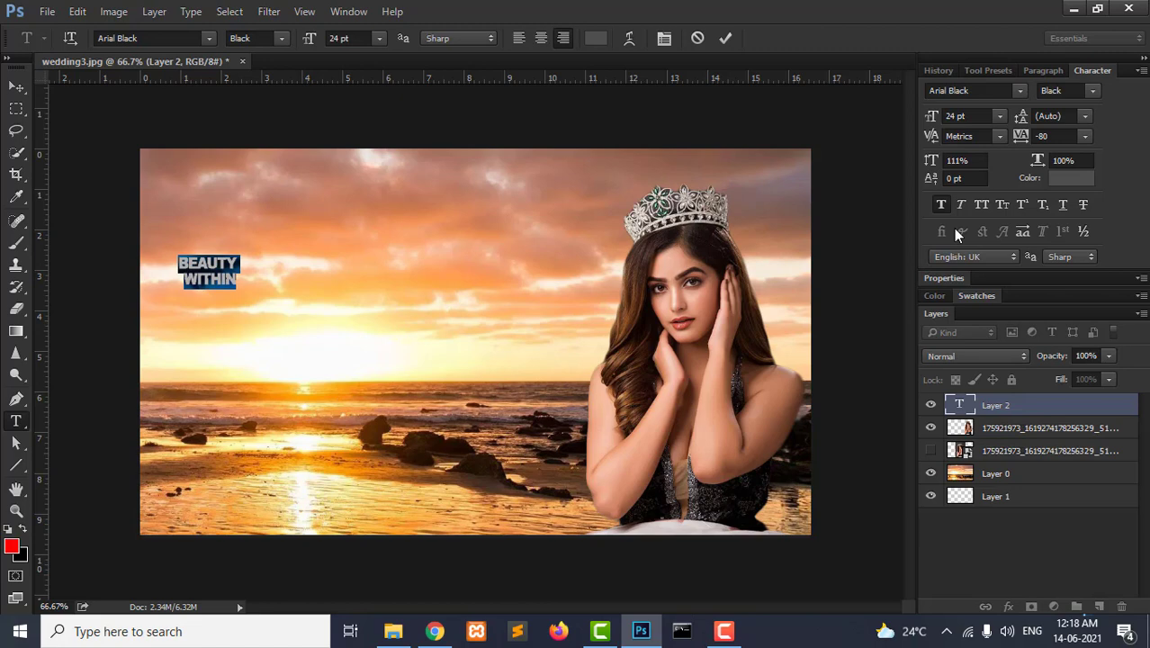
# - Set the text to Berlin Sans FB Bold 72 pt and move it down onto the sky
pyautogui.click(1021, 94)
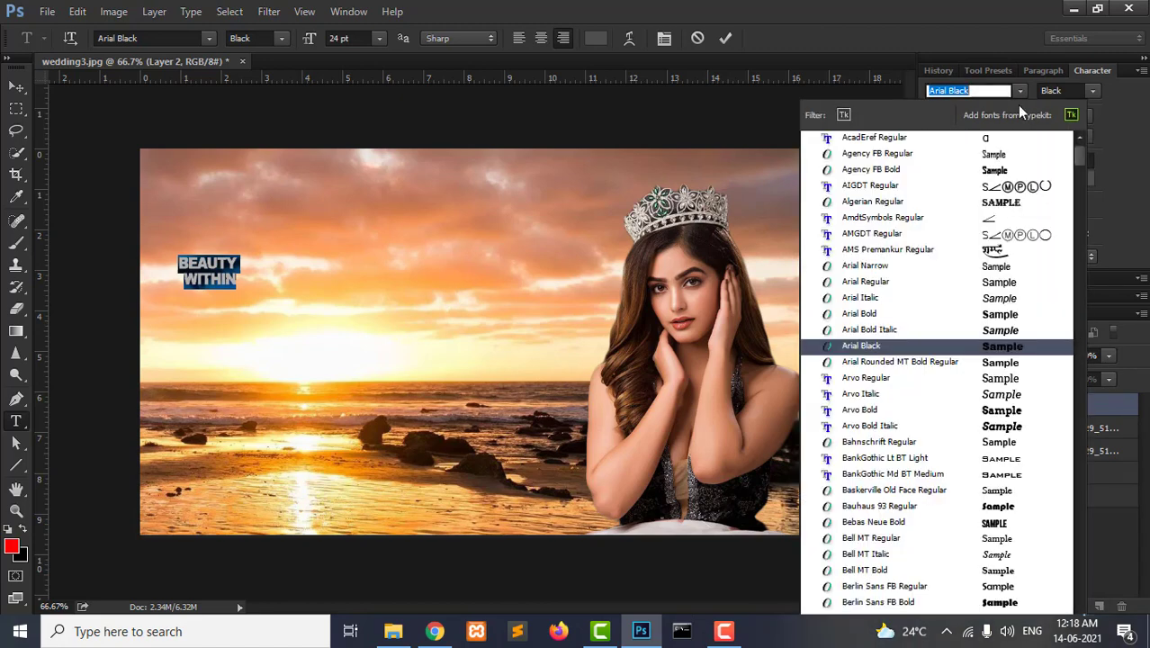
pyautogui.press('BackSpace')
pyautogui.press('Down')
pyautogui.press('Down')
pyautogui.press('Down')
pyautogui.press('Down')
pyautogui.press('Down')
pyautogui.press('Down')
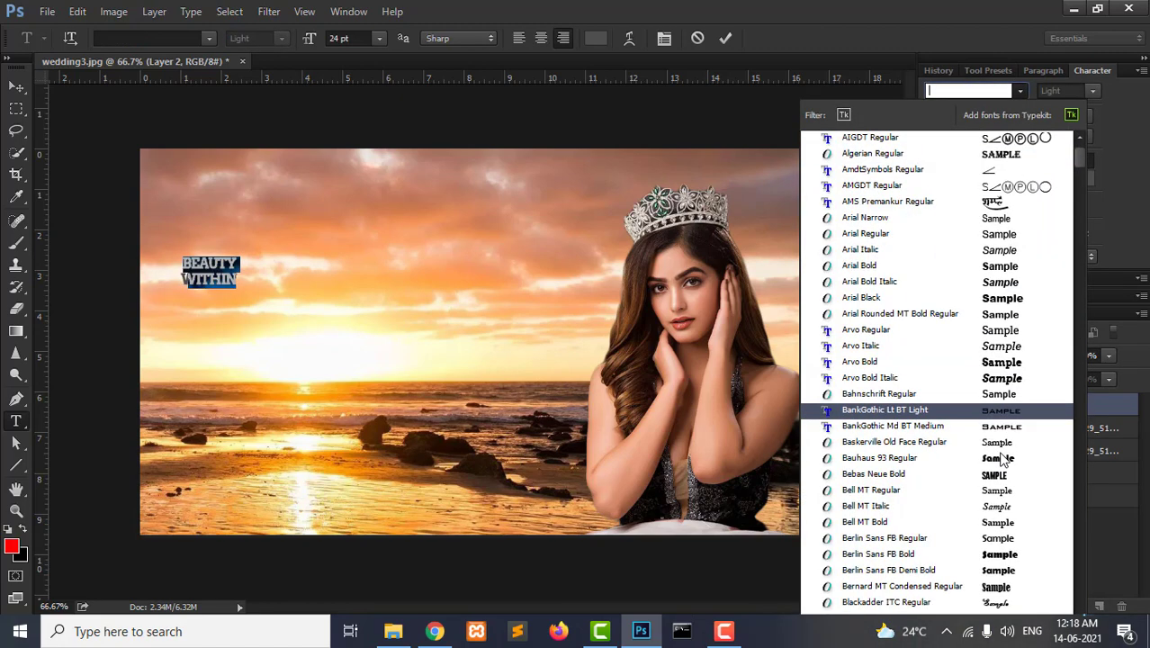
pyautogui.press('Down')
pyautogui.press('Down')
pyautogui.press('Down')
pyautogui.press('Down')
pyautogui.press('Down')
pyautogui.press('Down')
pyautogui.click(995, 491)
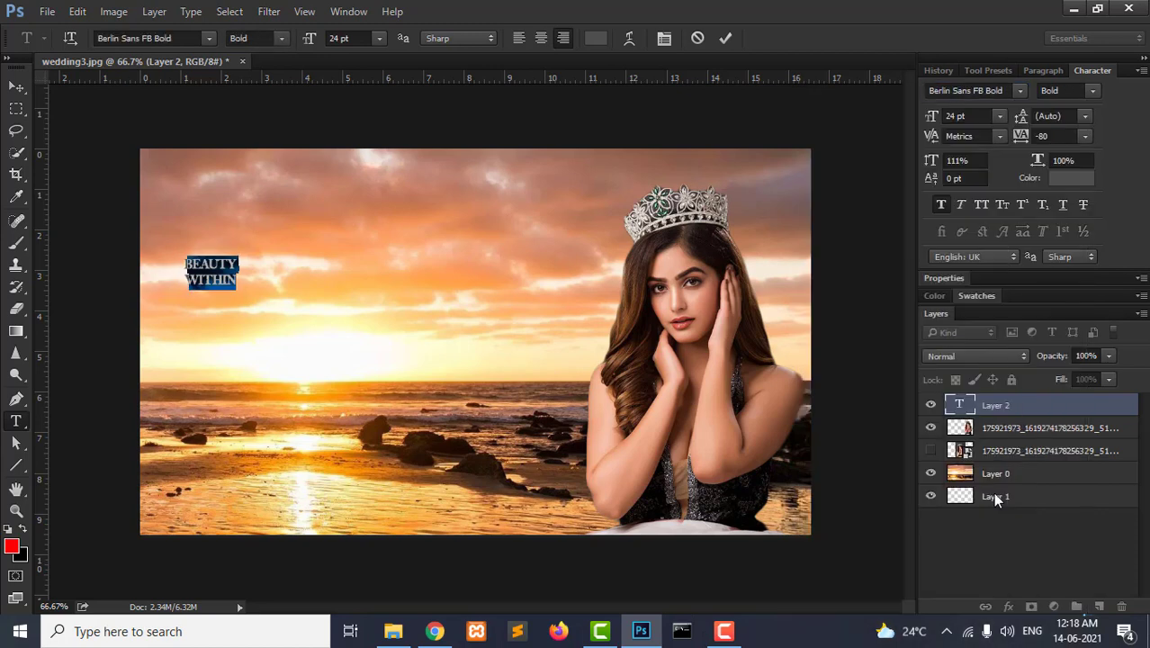
pyautogui.click(998, 116)
pyautogui.click(951, 402)
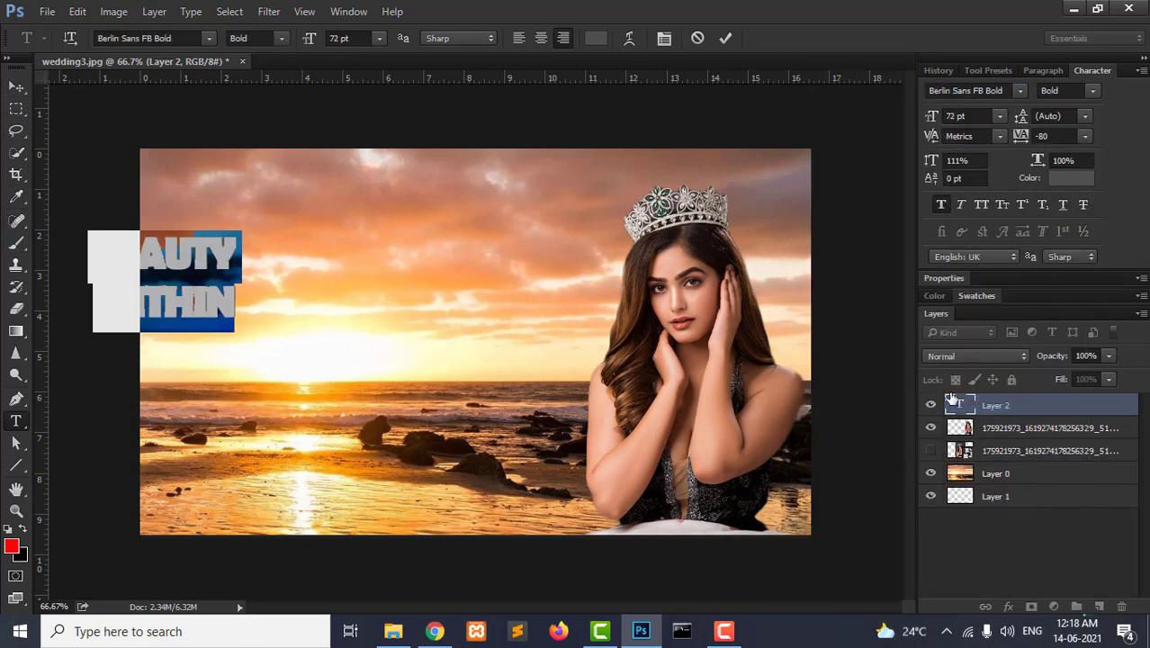
pyautogui.click(16, 86)
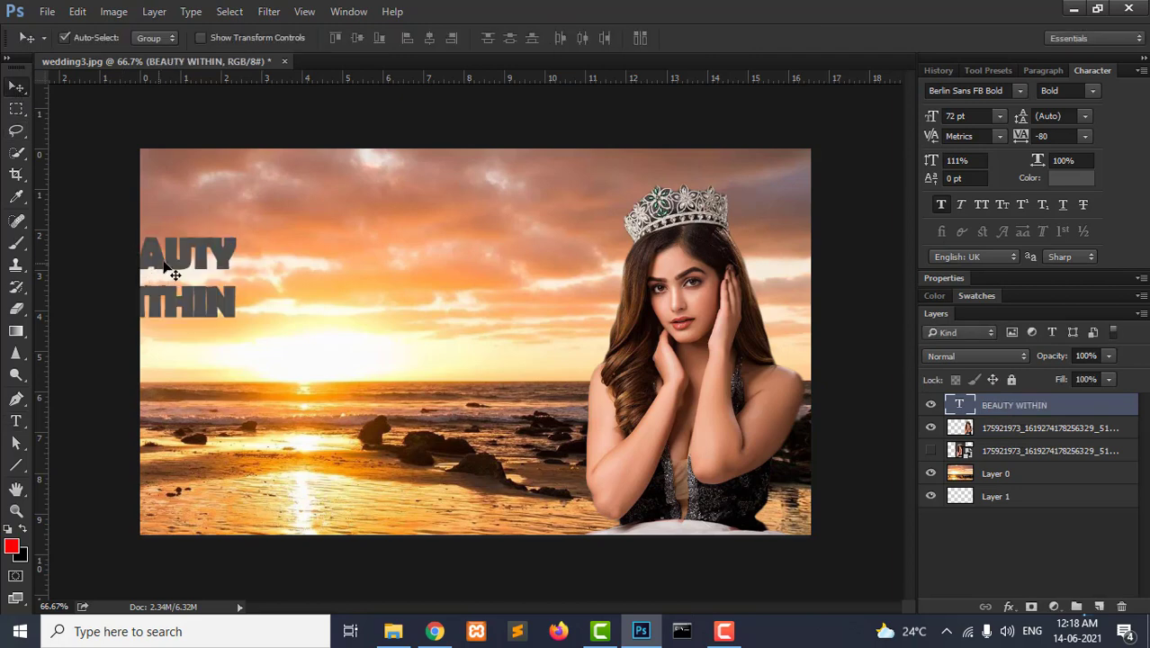
pyautogui.moveTo(195, 274)
pyautogui.mouseDown()
pyautogui.moveTo(274, 291)
pyautogui.moveTo(343, 340)
pyautogui.mouseUp()
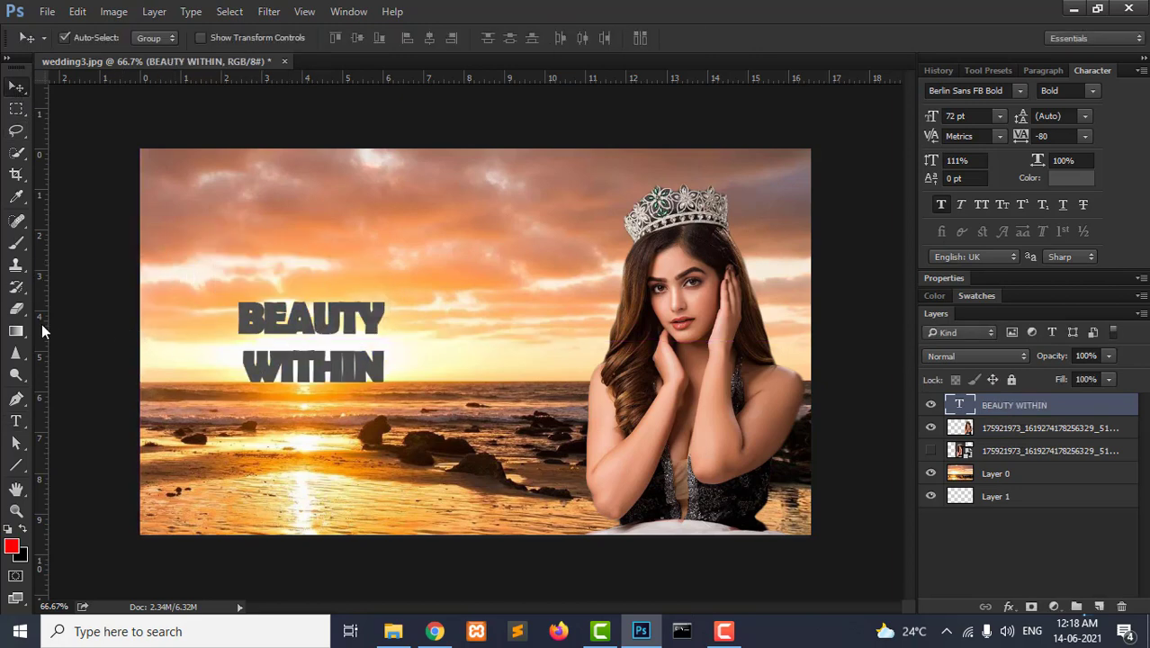
# - Colour the text brown and nudge it into place over the sky
pyautogui.click(1071, 178)
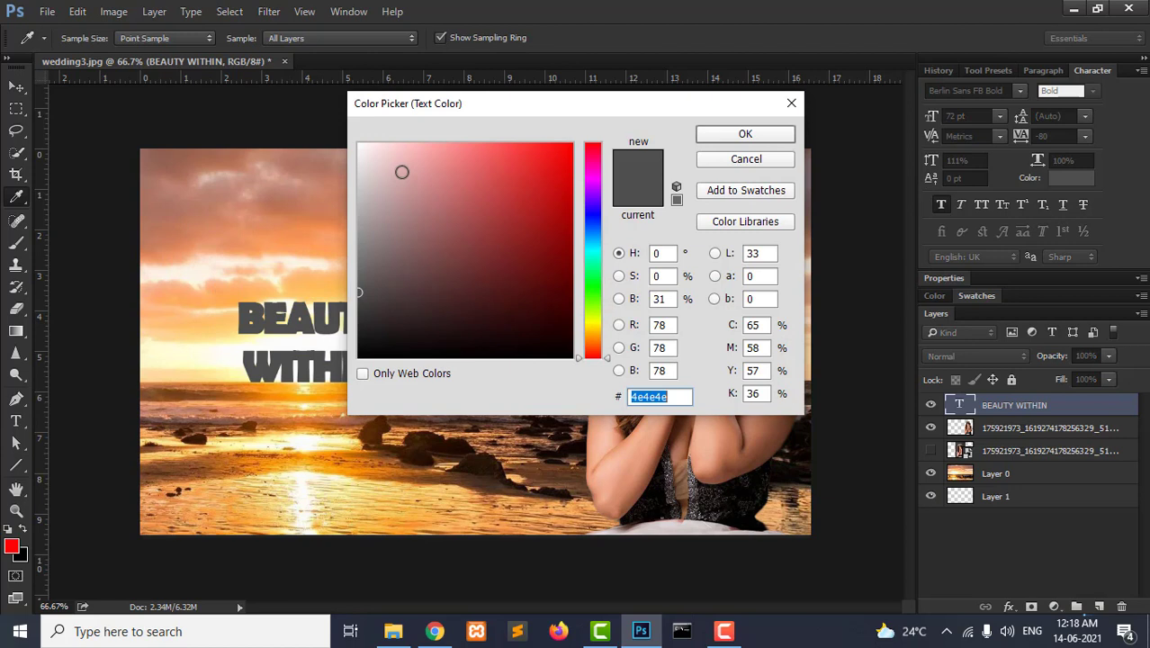
pyautogui.write('ffffff')
pyautogui.moveTo(514, 325)
pyautogui.mouseDown()
pyautogui.moveTo(475, 367)
pyautogui.moveTo(499, 256)
pyautogui.mouseUp()
pyautogui.moveTo(580, 329)
pyautogui.mouseDown()
pyautogui.moveTo(587, 320)
pyautogui.moveTo(592, 350)
pyautogui.mouseUp()
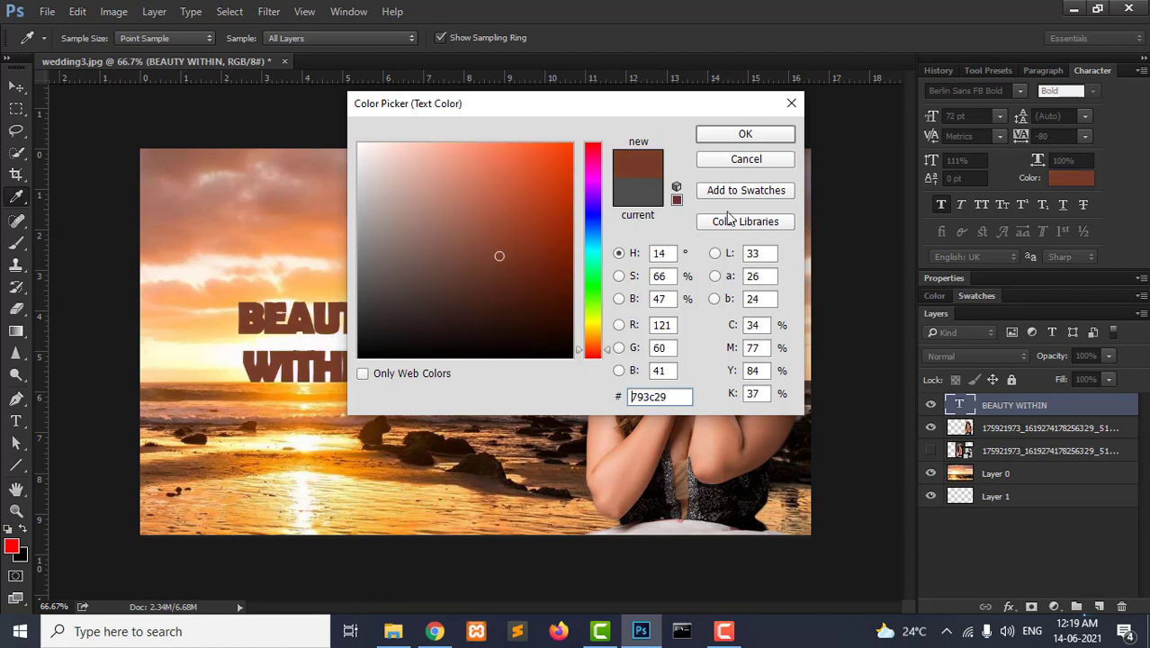
pyautogui.click(745, 133)
pyautogui.press('v')
pyautogui.moveTo(321, 306)
pyautogui.mouseDown()
pyautogui.moveTo(357, 298)
pyautogui.moveTo(413, 238)
pyautogui.mouseUp()
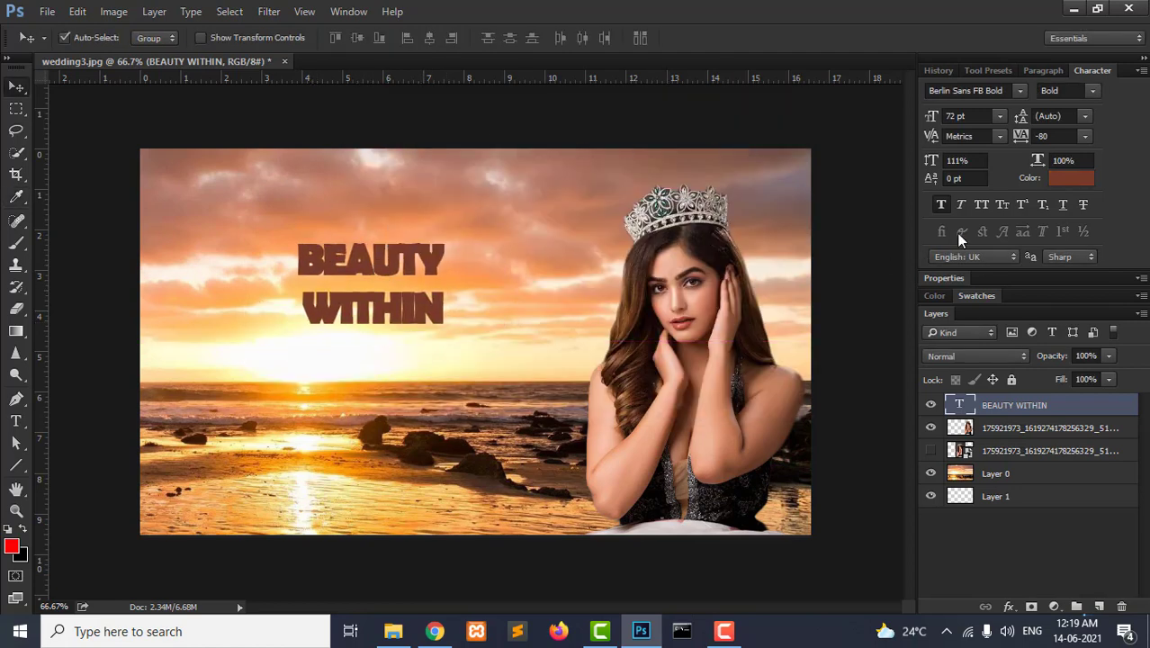
# - Set the text tracking to 300
pyautogui.click(1025, 144)
pyautogui.write('300')
pyautogui.press('Return')
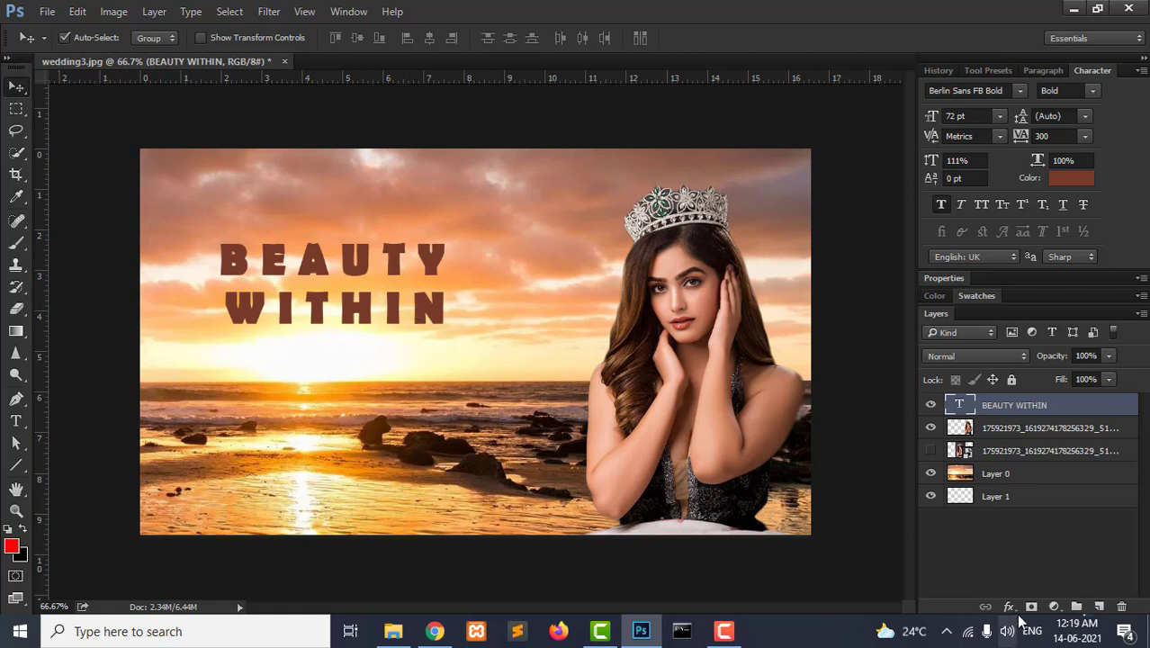
# - Give the text a Bevel & Emboss with depth 439%, size 5 px and adjusted angle and altitude
pyautogui.click(1008, 608)
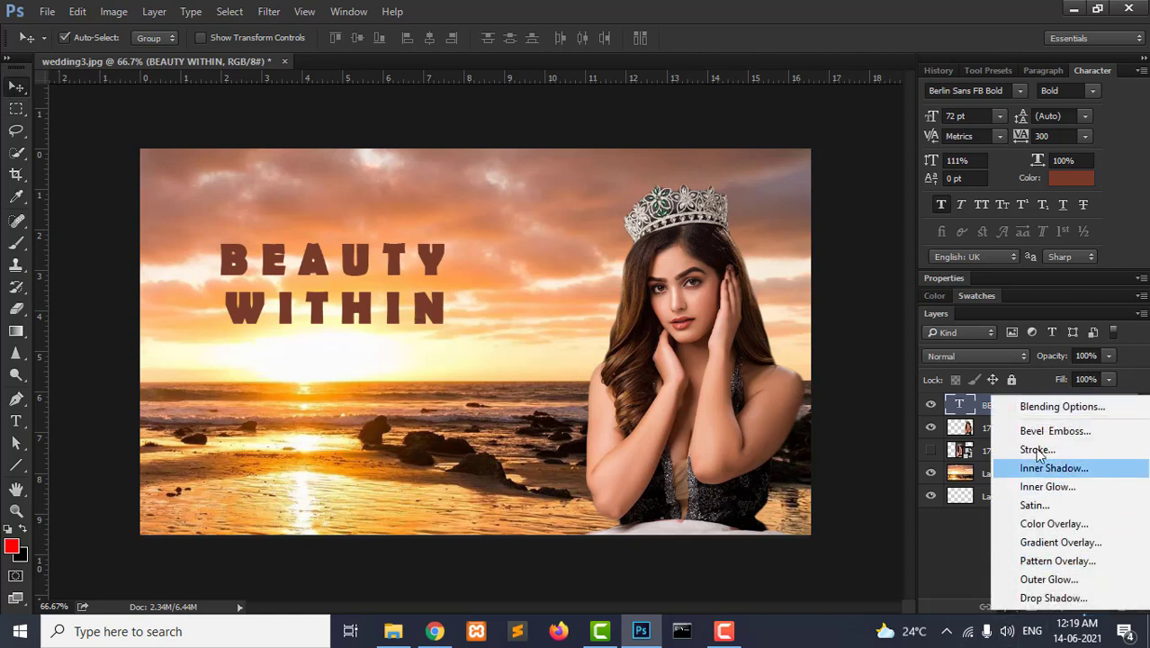
pyautogui.press('Escape')
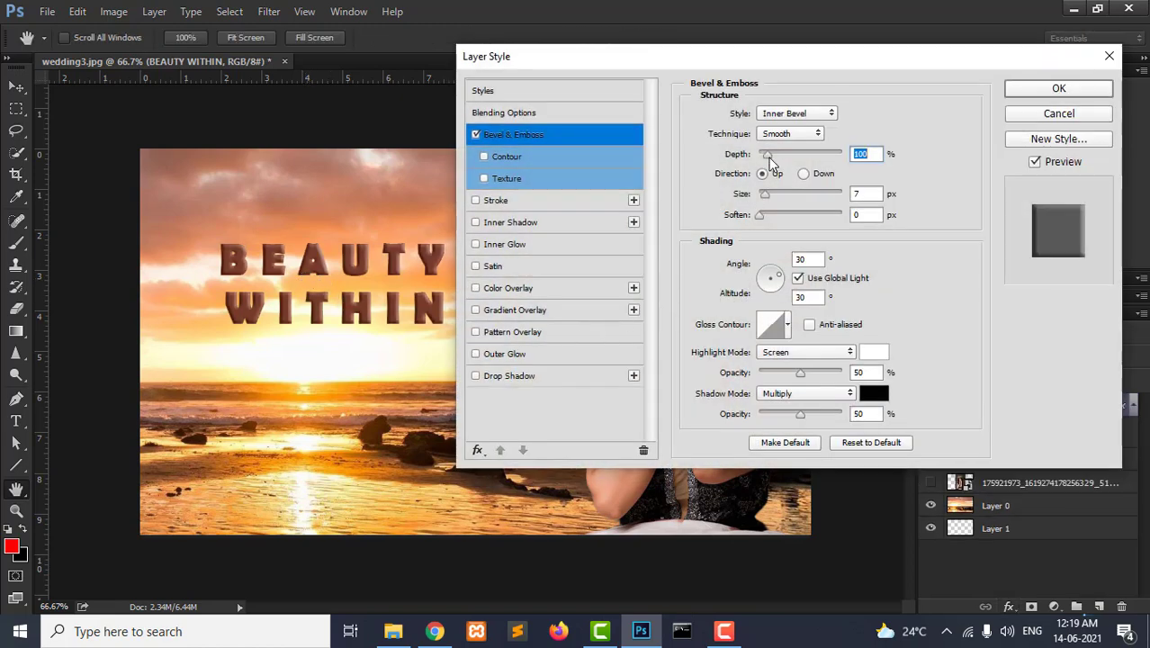
pyautogui.moveTo(769, 160); pyautogui.dragTo(791, 161)
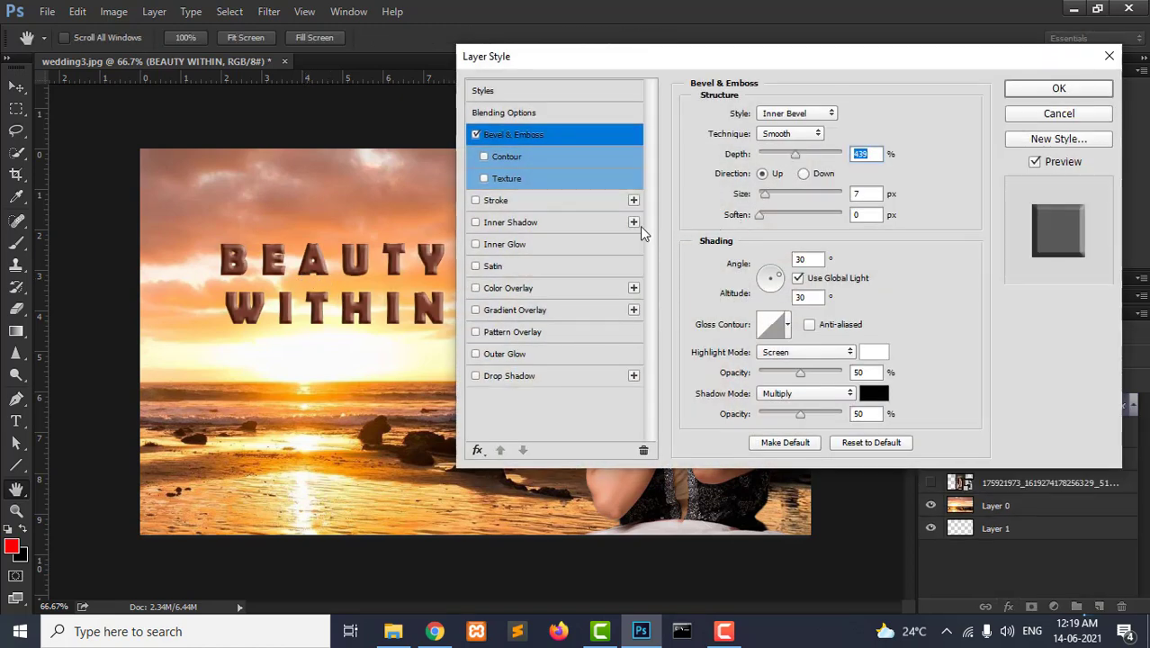
pyautogui.moveTo(766, 197); pyautogui.dragTo(767, 222)
pyautogui.click(761, 216)
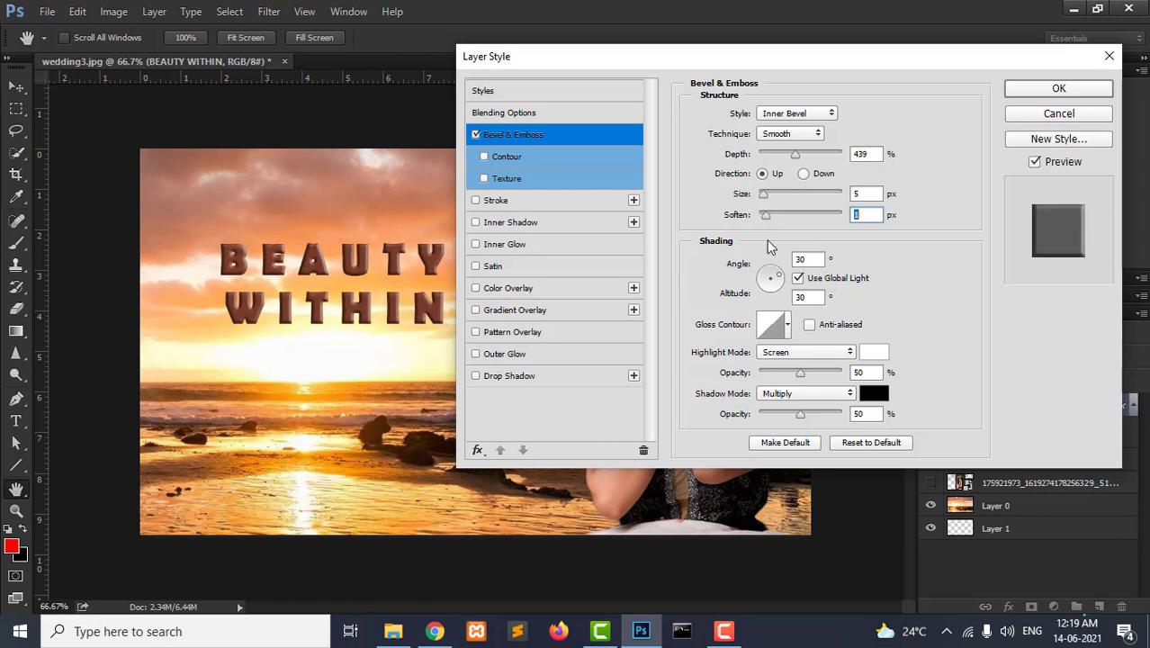
pyautogui.moveTo(773, 293); pyautogui.dragTo(778, 281)
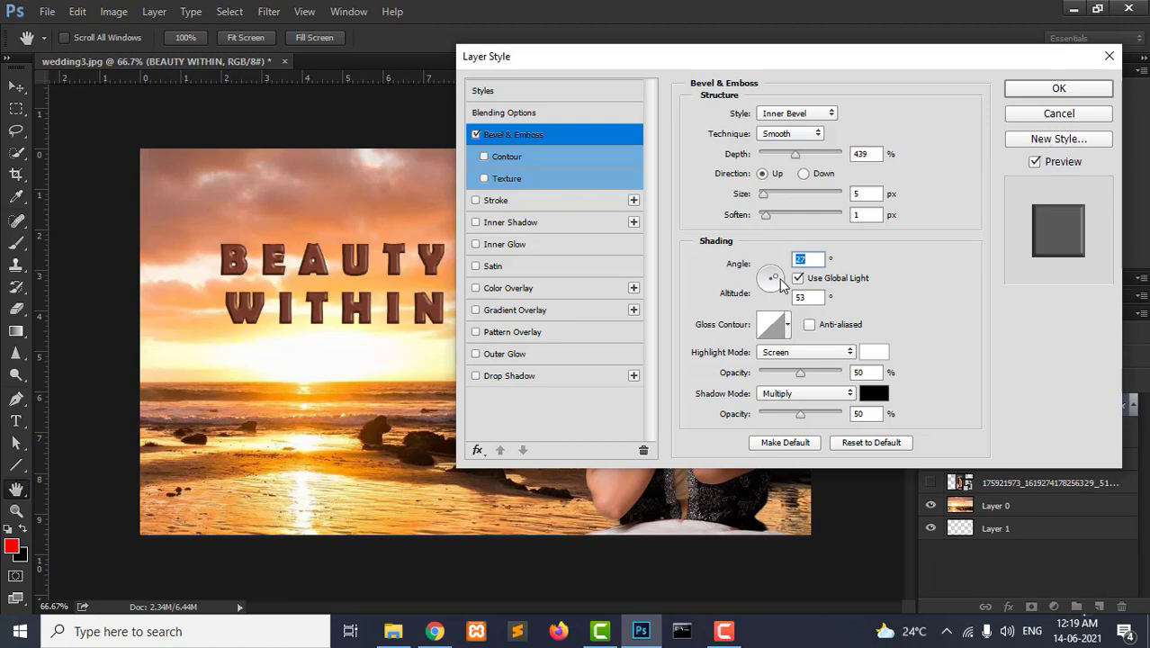
pyautogui.click(1035, 90)
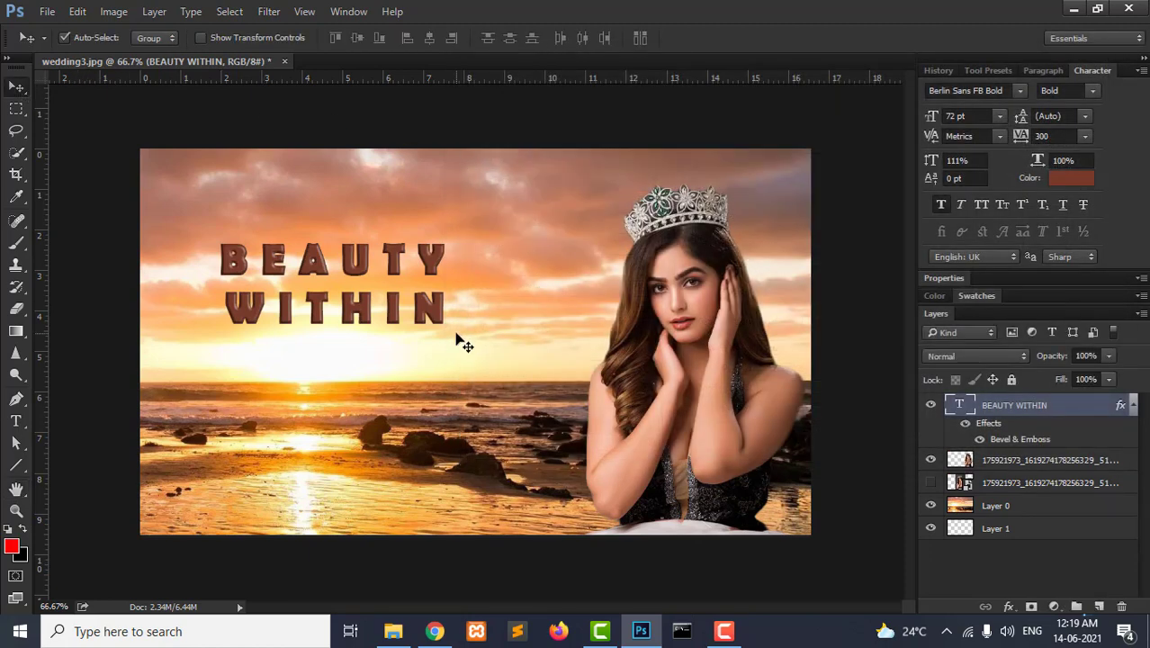
pyautogui.click(47, 11)
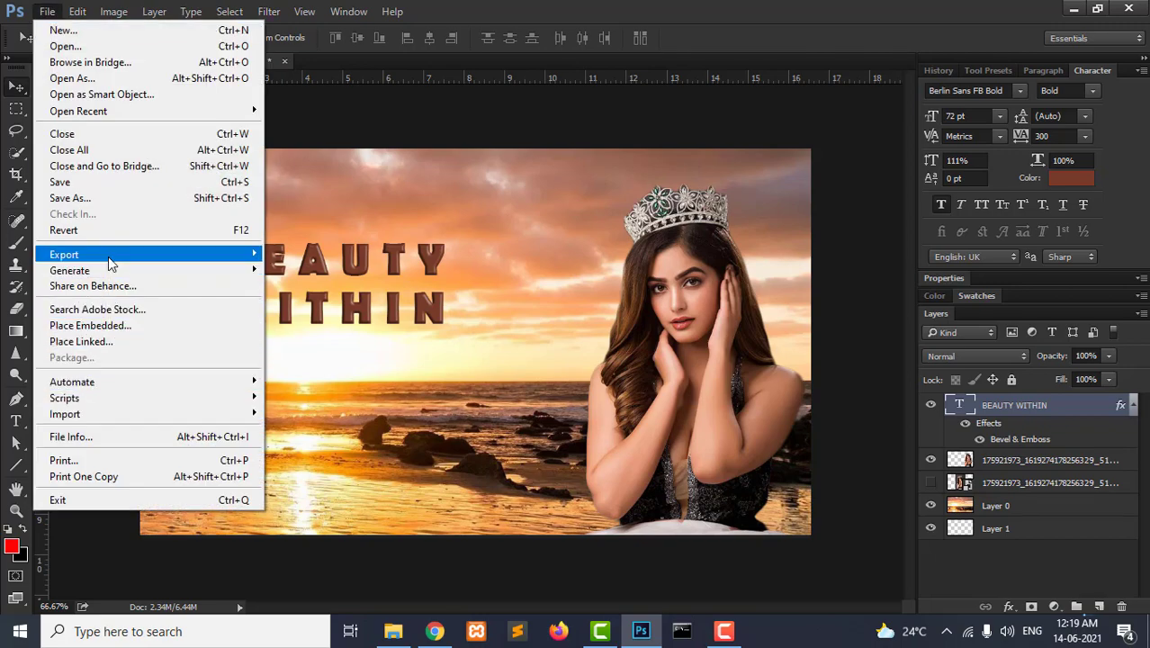
# - Quick-export the composite as wedding3.png into the Desktop's Project folder
pyautogui.moveTo(64, 255)
pyautogui.click(303, 256)
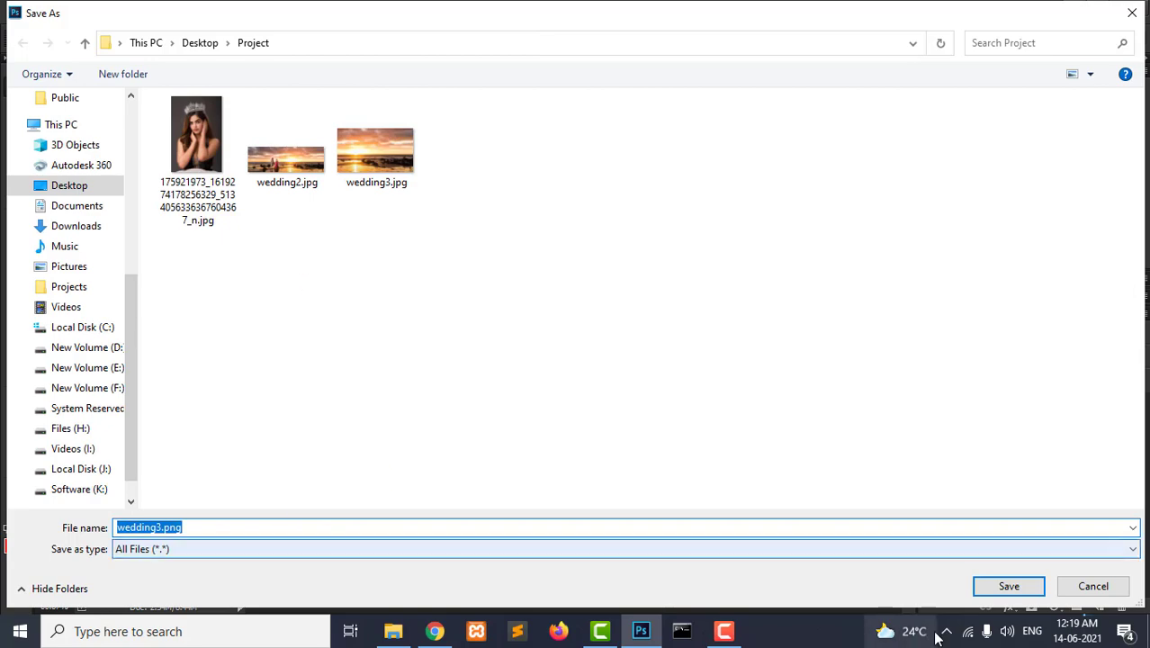
pyautogui.click(1009, 587)
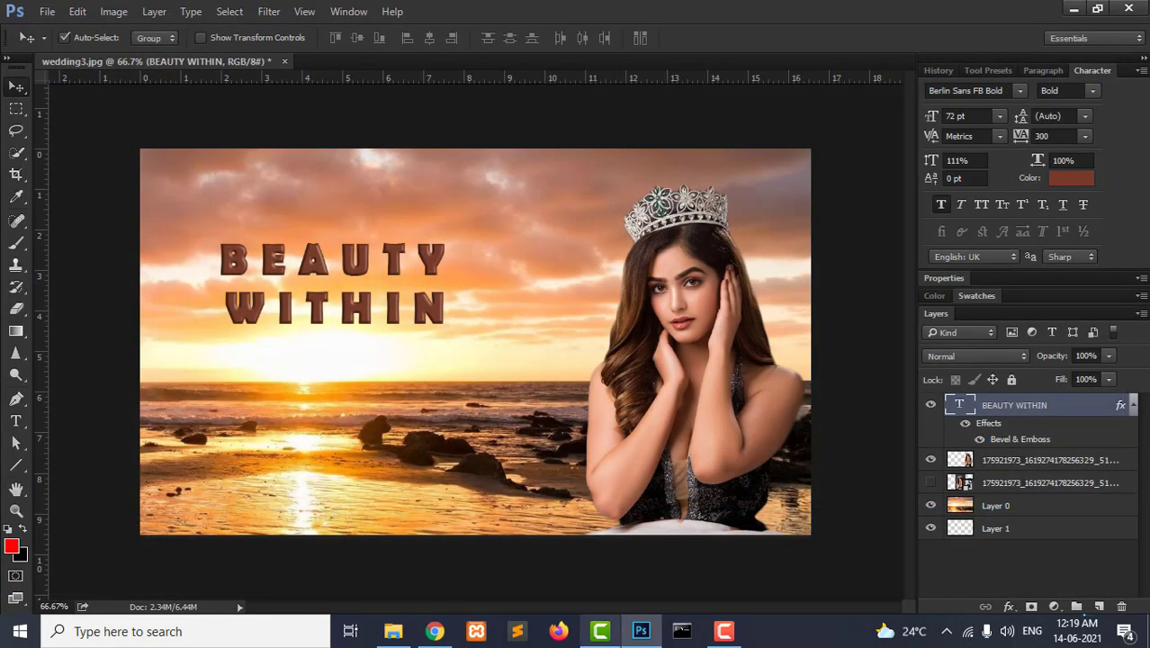
pyautogui.click(393, 631)
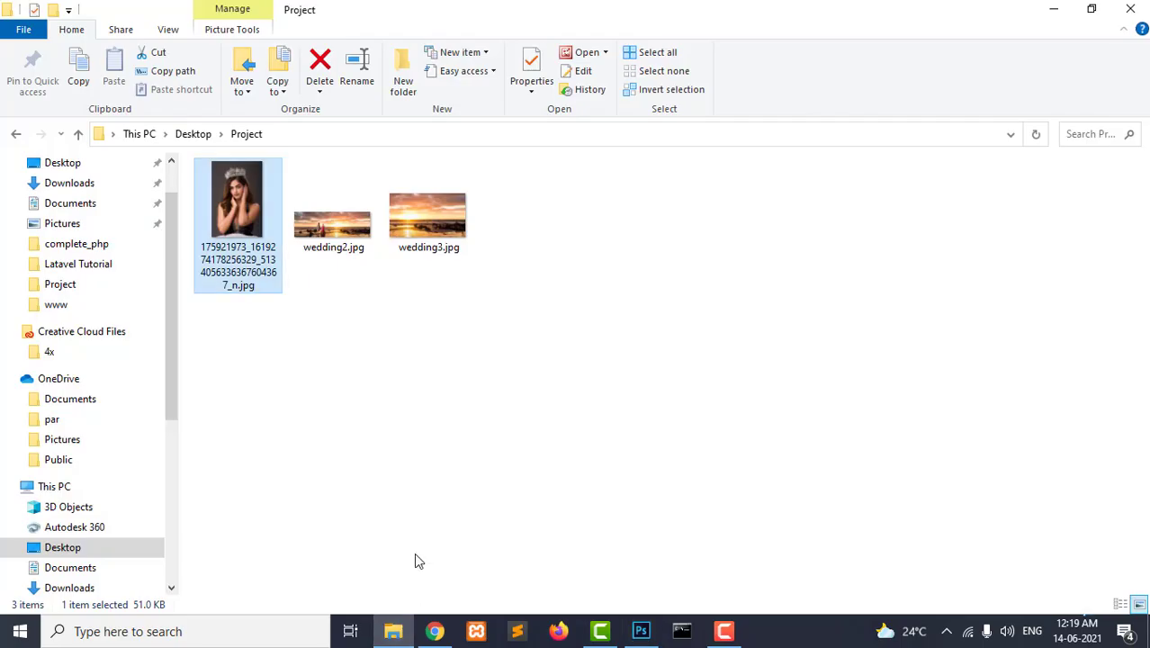
# - Refresh the Project folder, preview wedding3.png, then return to Photoshop
pyautogui.rightClick(368, 365)
pyautogui.click(236, 169)
pyautogui.doubleClick(522, 225)
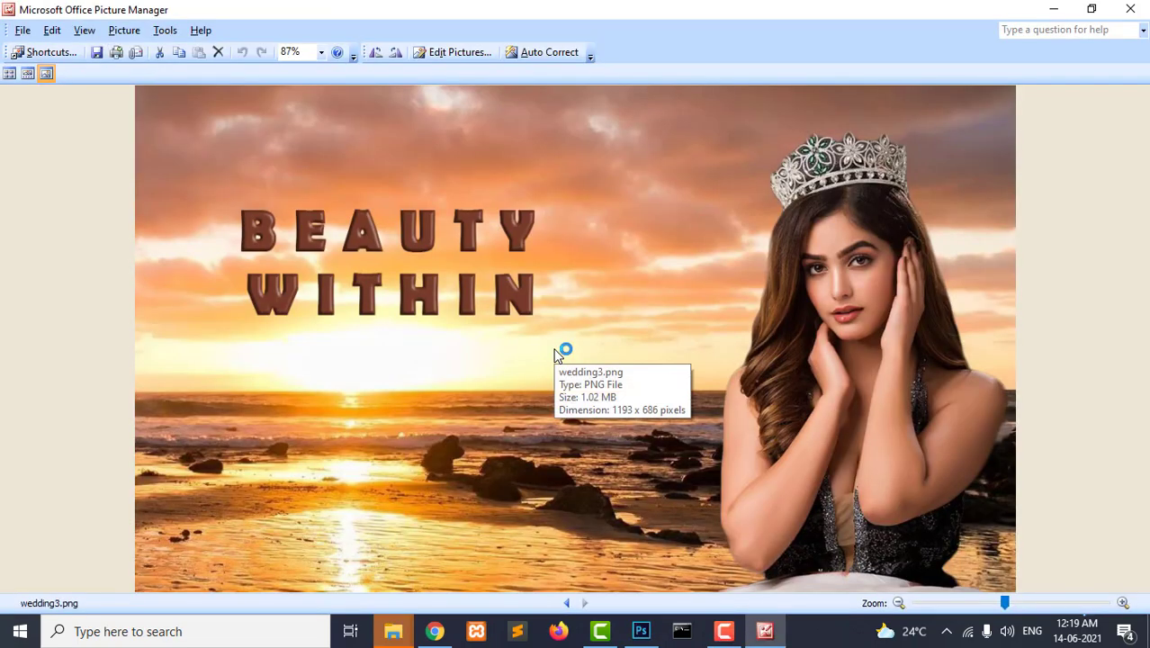
pyautogui.click(1129, 9)
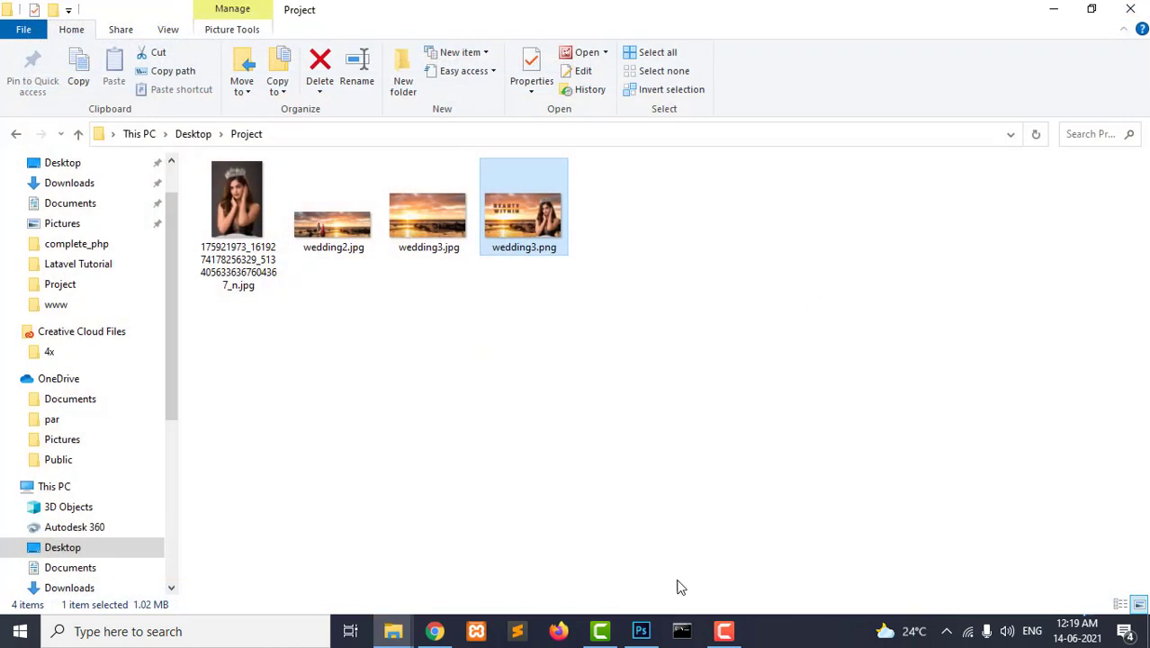
pyautogui.click(641, 631)
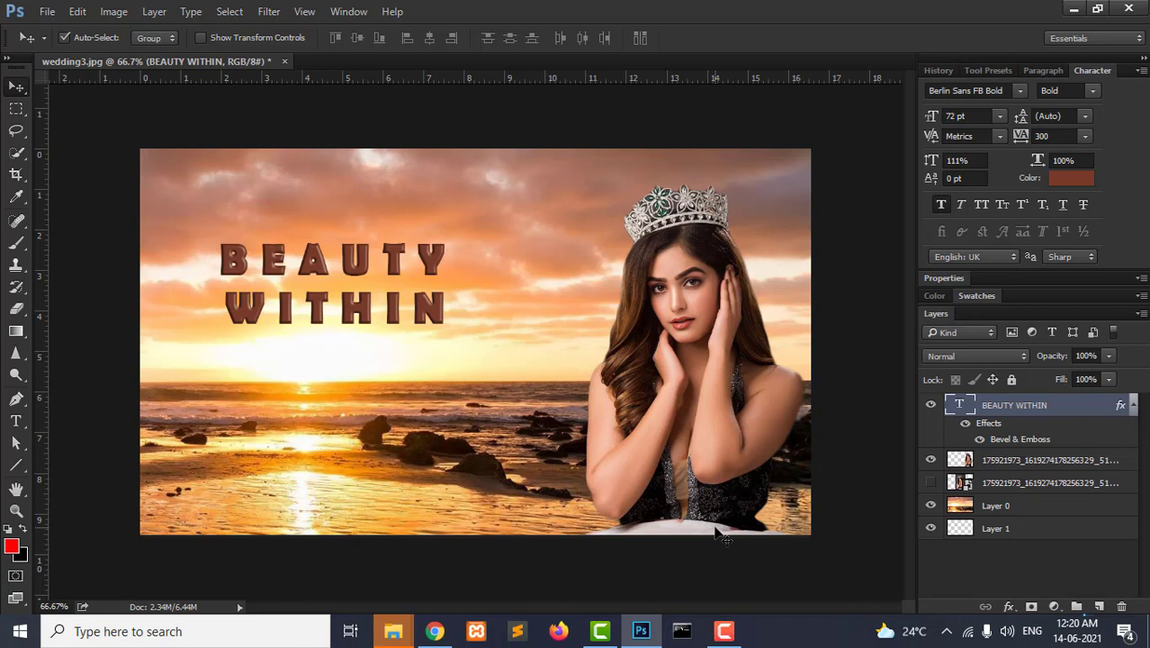